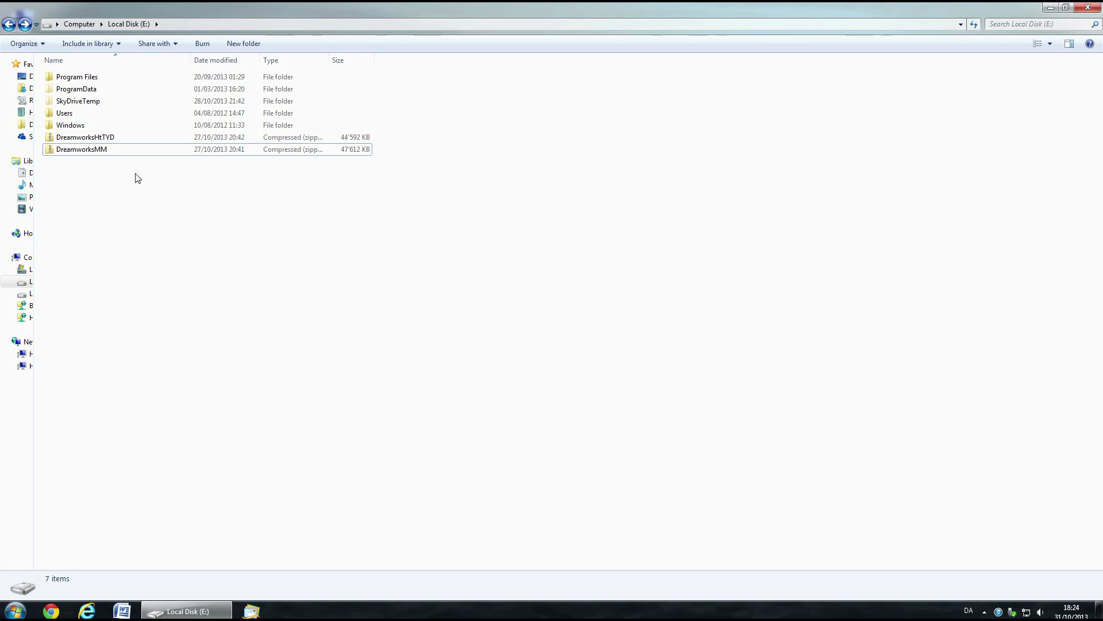
# - Extract DreamworksMM.zip into a DreamworksMM folder
pyautogui.rightClick(105, 150)
pyautogui.click(138, 187)
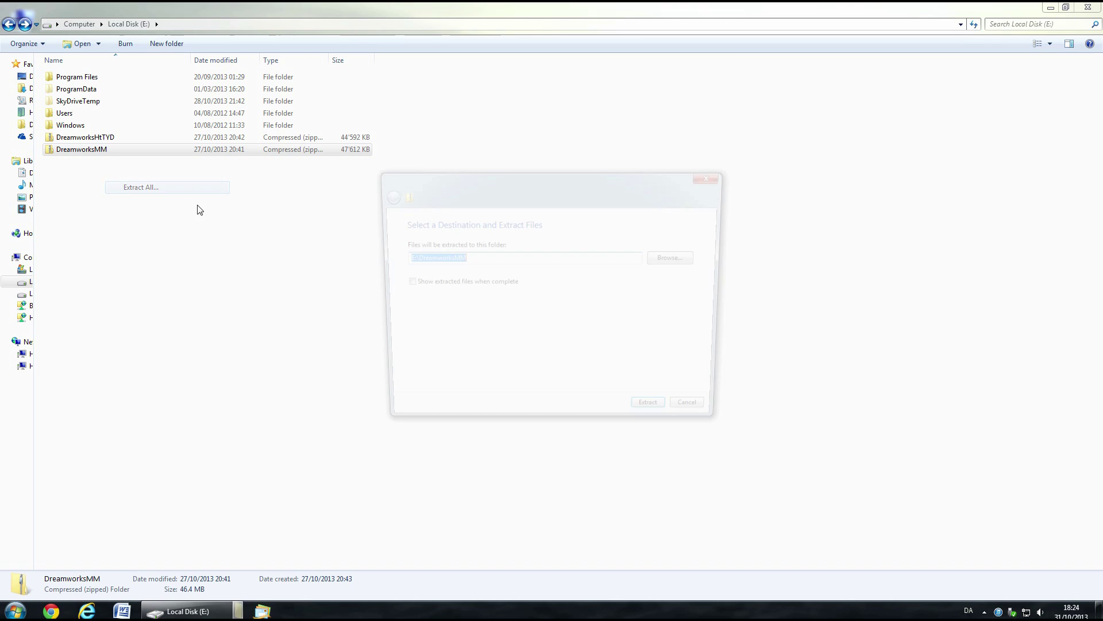
pyautogui.click(668, 414)
# - In the extracted DreamworksMM folder, select the Dreamworks Megamind Title file
pyautogui.doubleClick(68, 160)
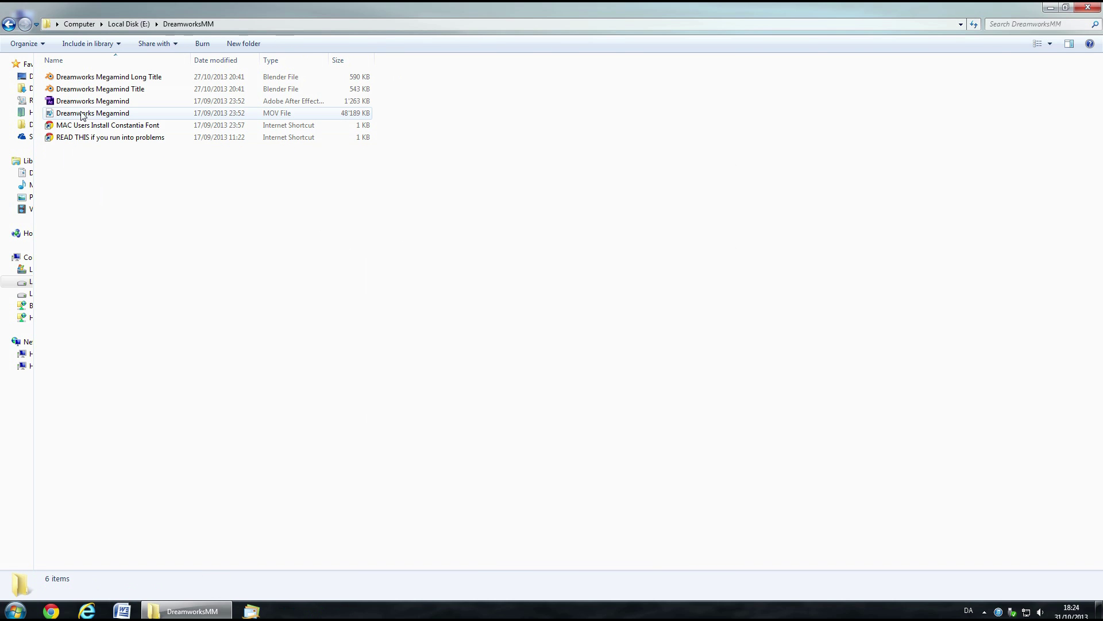
pyautogui.click(109, 80)
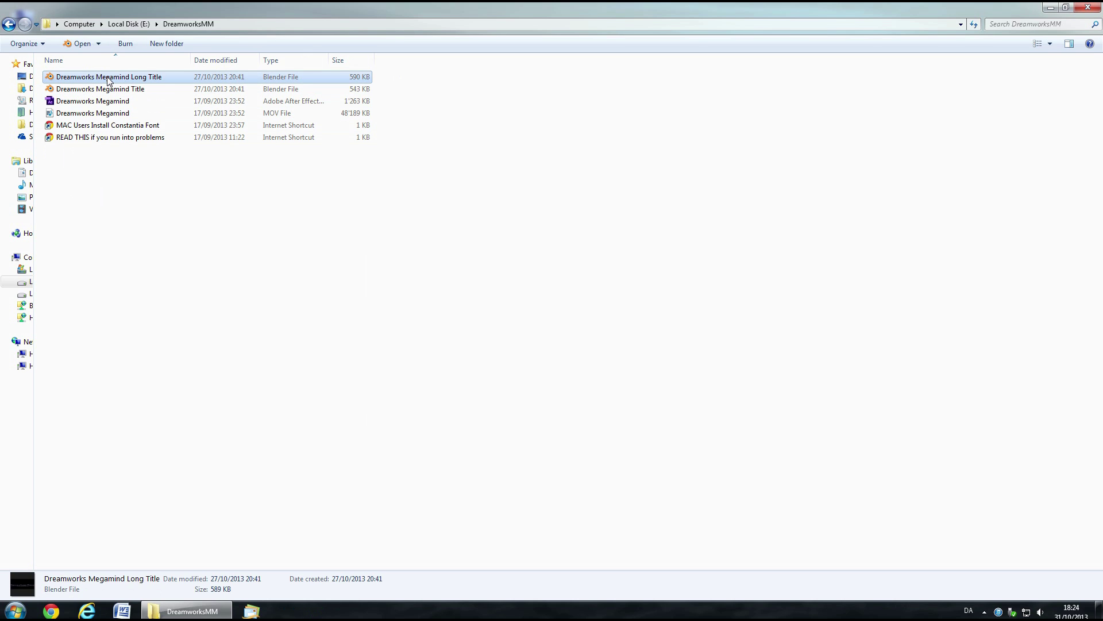
pyautogui.click(99, 92)
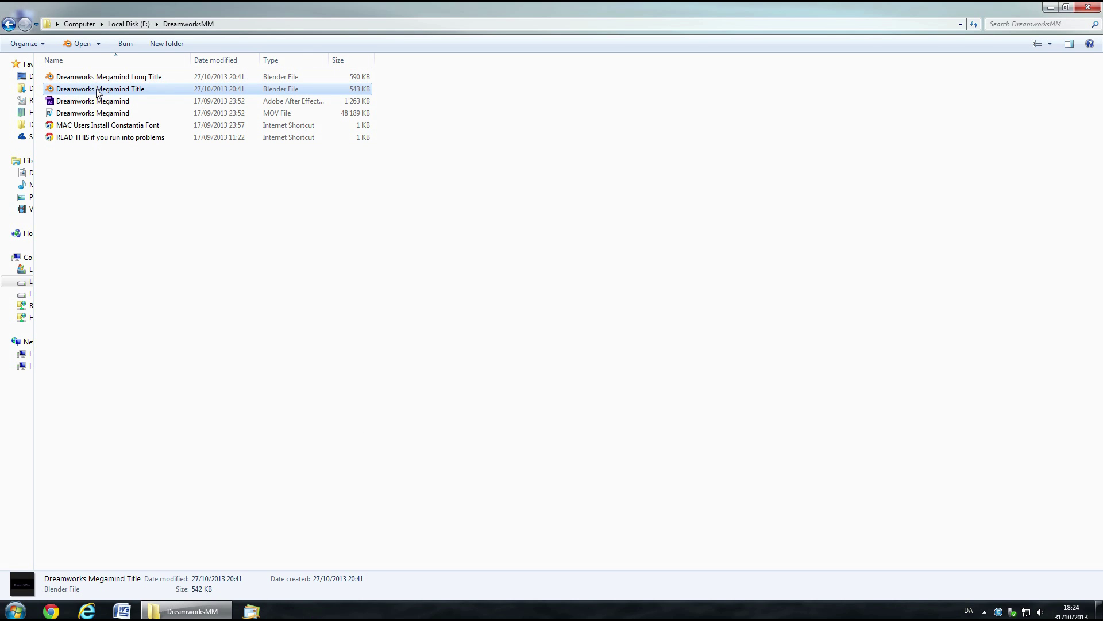
# - Open the title file in Blender and change the first two letters, B and A, to G and E
pyautogui.doubleClick(98, 91)
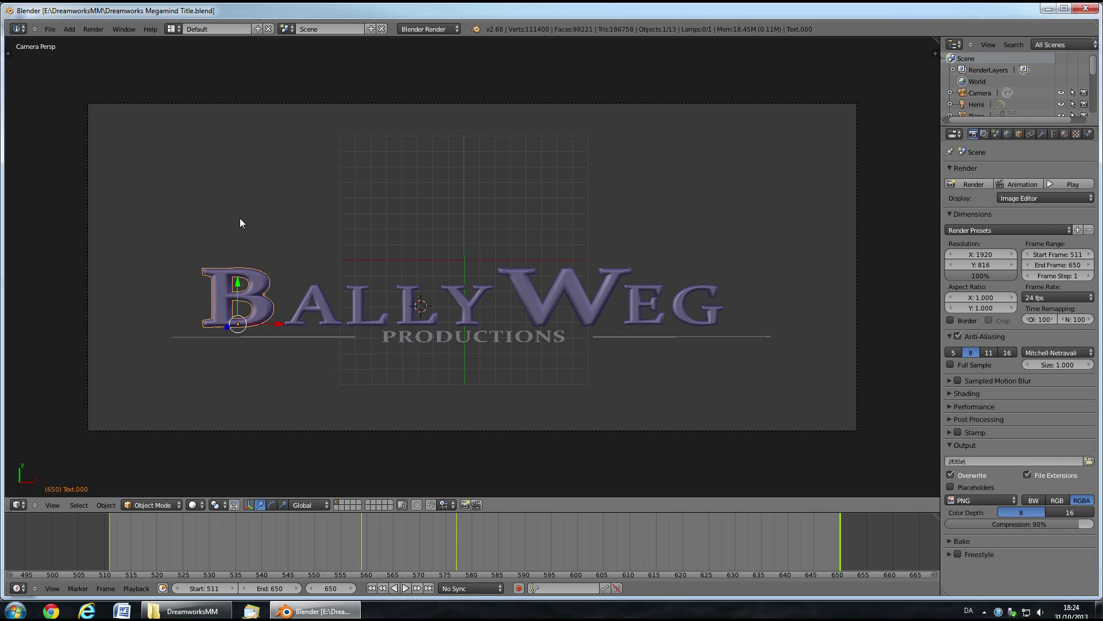
pyautogui.rightClick(250, 293)
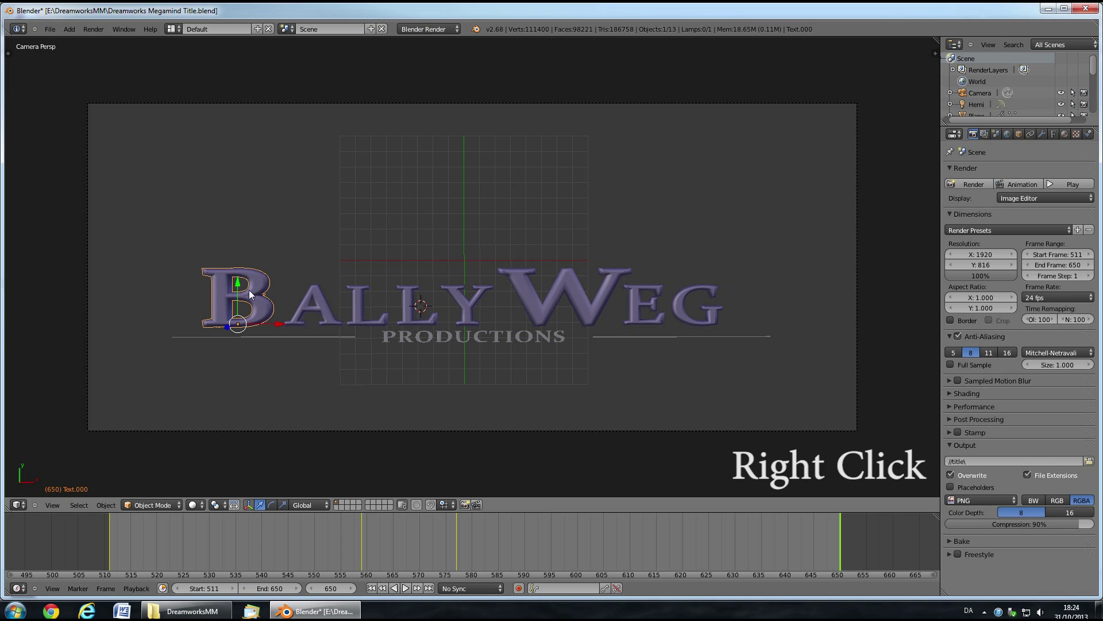
pyautogui.press('Tab')
pyautogui.press('BackSpace')
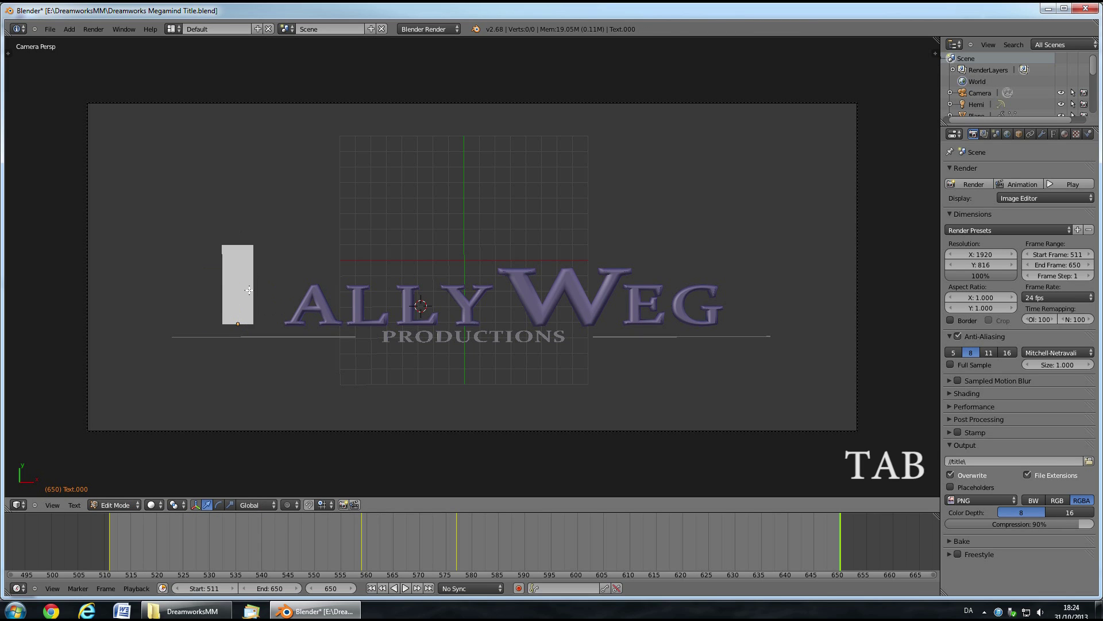
pyautogui.write('G')
pyautogui.press('Tab')
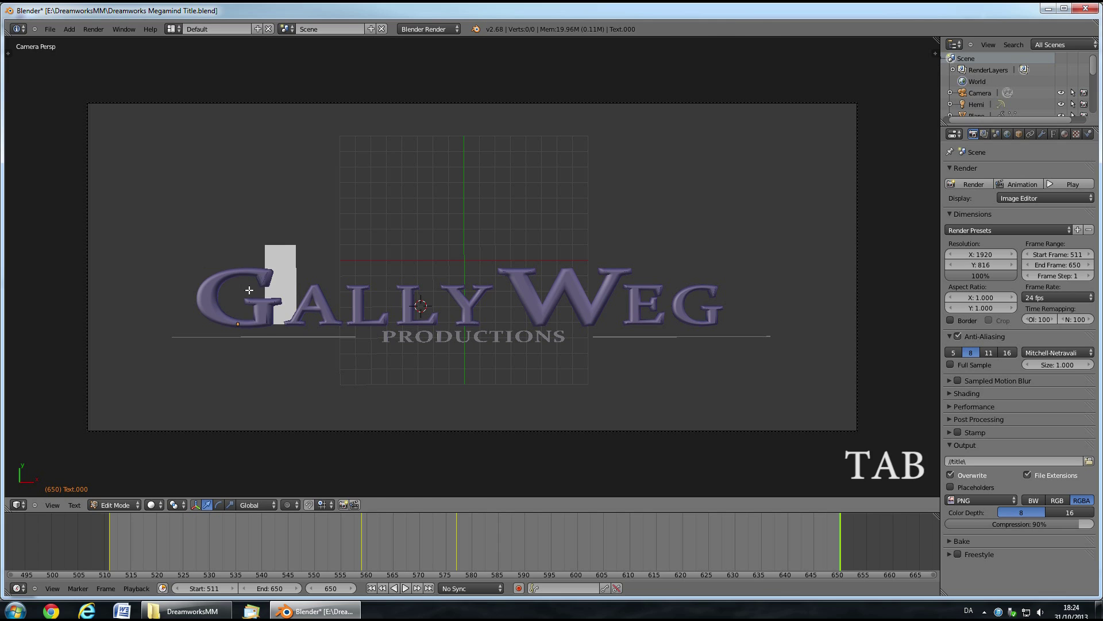
pyautogui.rightClick(313, 306)
pyautogui.press('Tab')
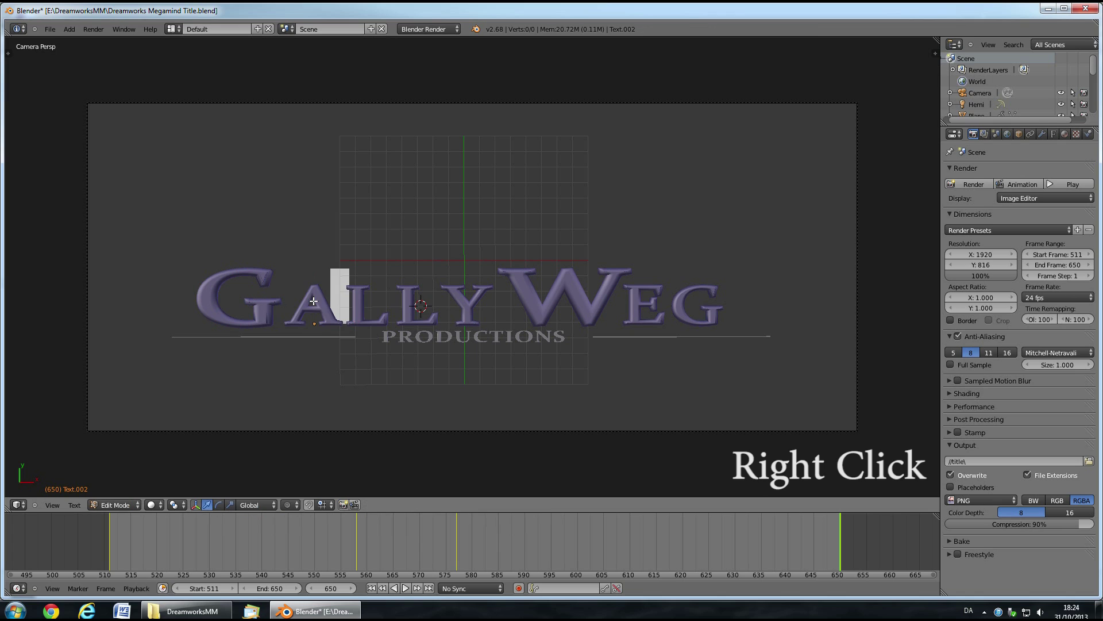
pyautogui.press('BackSpace')
pyautogui.write('E')
pyautogui.press('Tab')
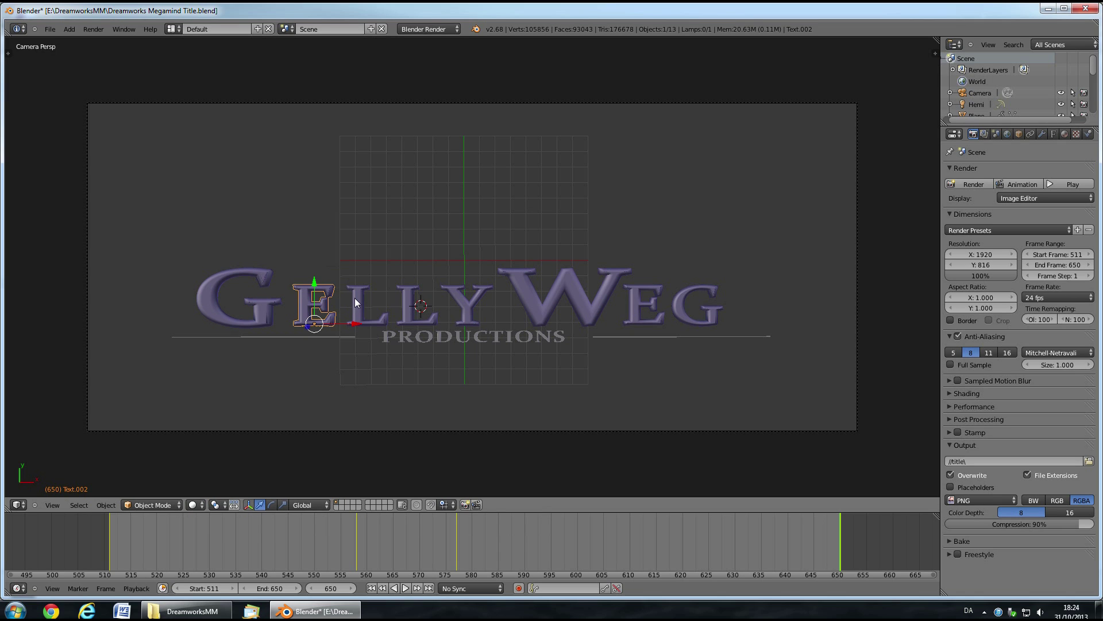
# - Change the letters L, L, Y to W, Y, L so the first word reads GEWYL
pyautogui.rightClick(355, 297)
pyautogui.press('Tab')
pyautogui.press('BackSpace')
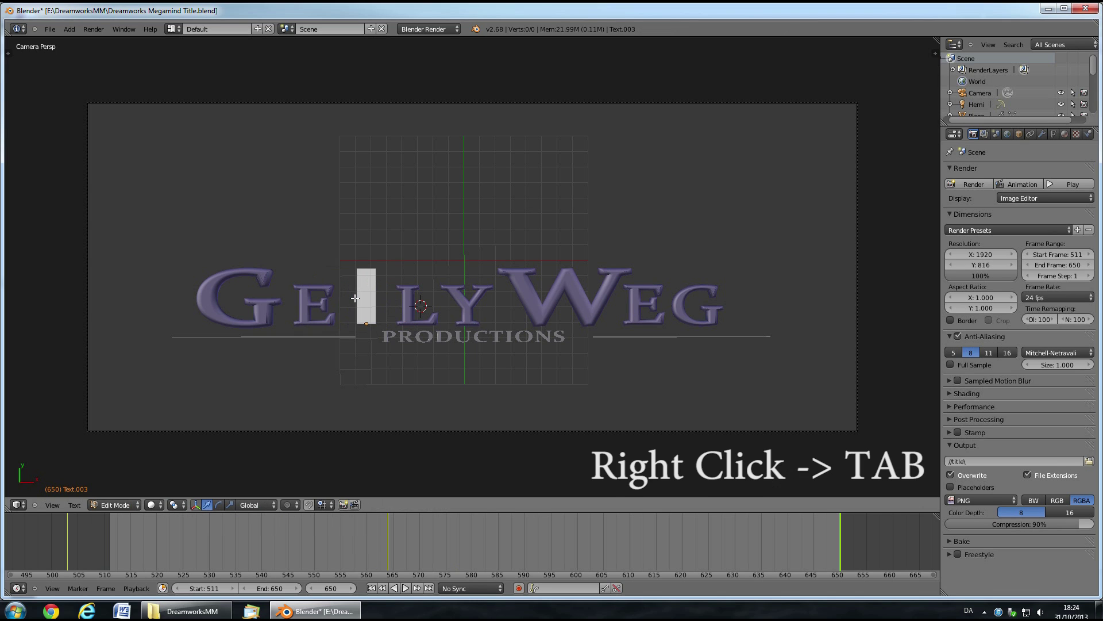
pyautogui.write('W')
pyautogui.press('Tab')
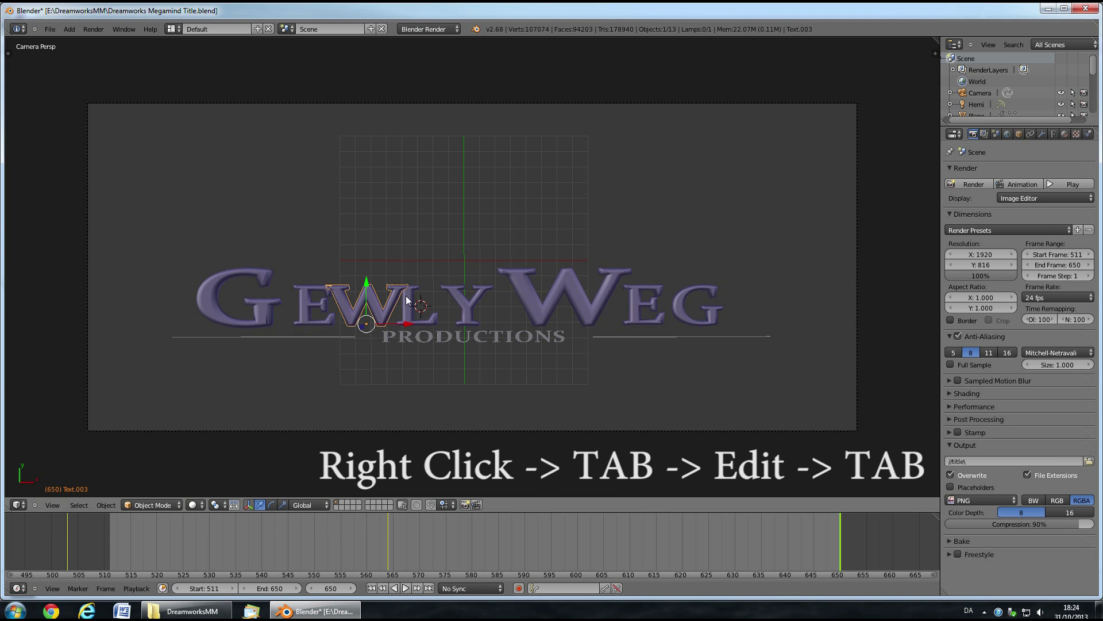
pyautogui.rightClick(406, 299)
pyautogui.press('Tab')
pyautogui.press('BackSpace')
pyautogui.write('Y')
pyautogui.press('Tab')
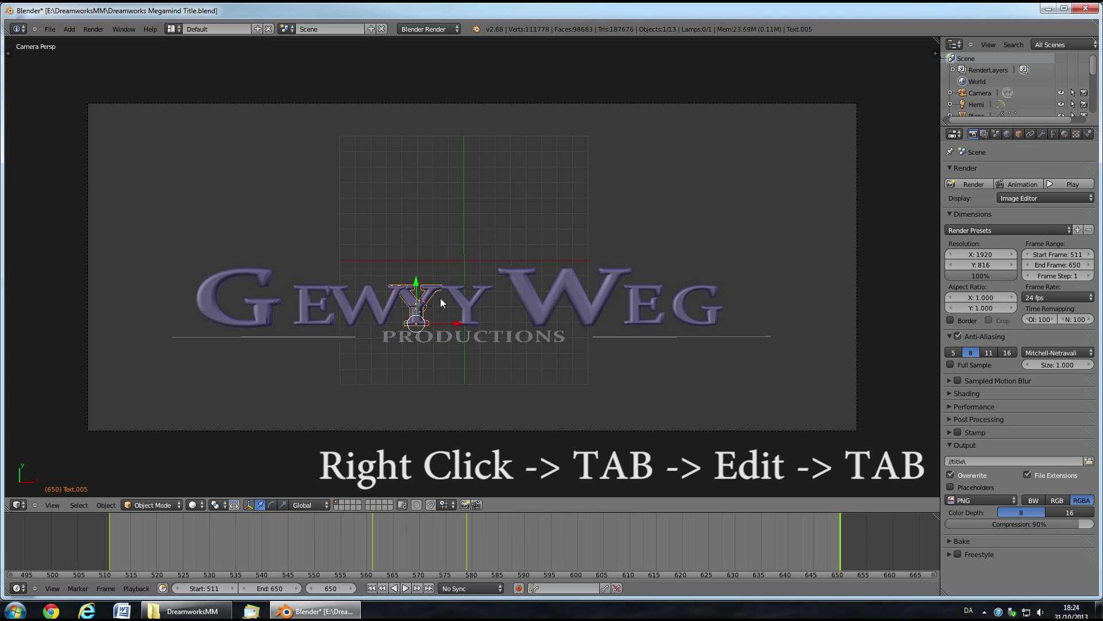
pyautogui.rightClick(466, 304)
pyautogui.press('Tab')
pyautogui.press('BackSpace')
pyautogui.write('L')
pyautogui.press('Tab')
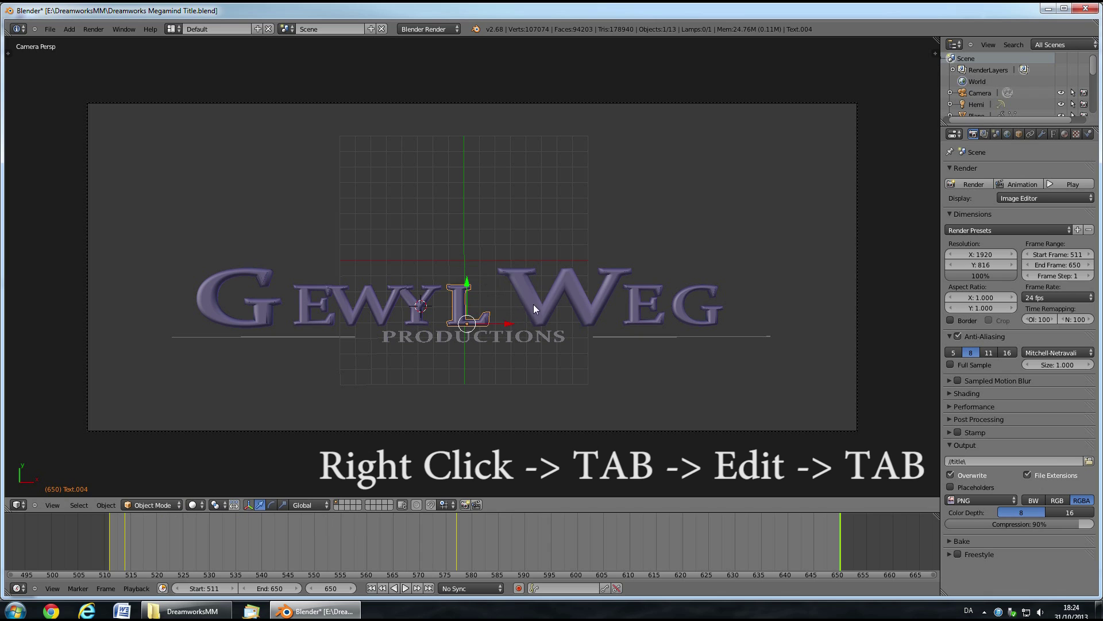
# - Change the letters of WEG to L, A, B so the second word reads LAB
pyautogui.rightClick(534, 309)
pyautogui.press('Tab')
pyautogui.press('BackSpace')
pyautogui.write('L')
pyautogui.press('Tab')
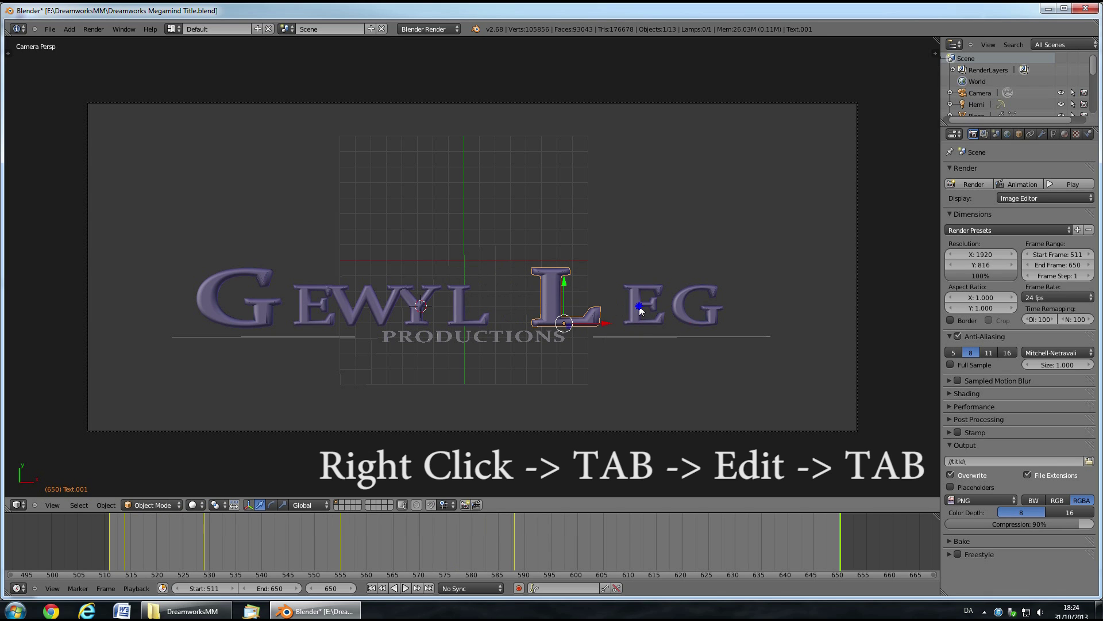
pyautogui.rightClick(640, 310)
pyautogui.press('Tab')
pyautogui.press('BackSpace')
pyautogui.write('A')
pyautogui.press('Tab')
pyautogui.rightClick(714, 317)
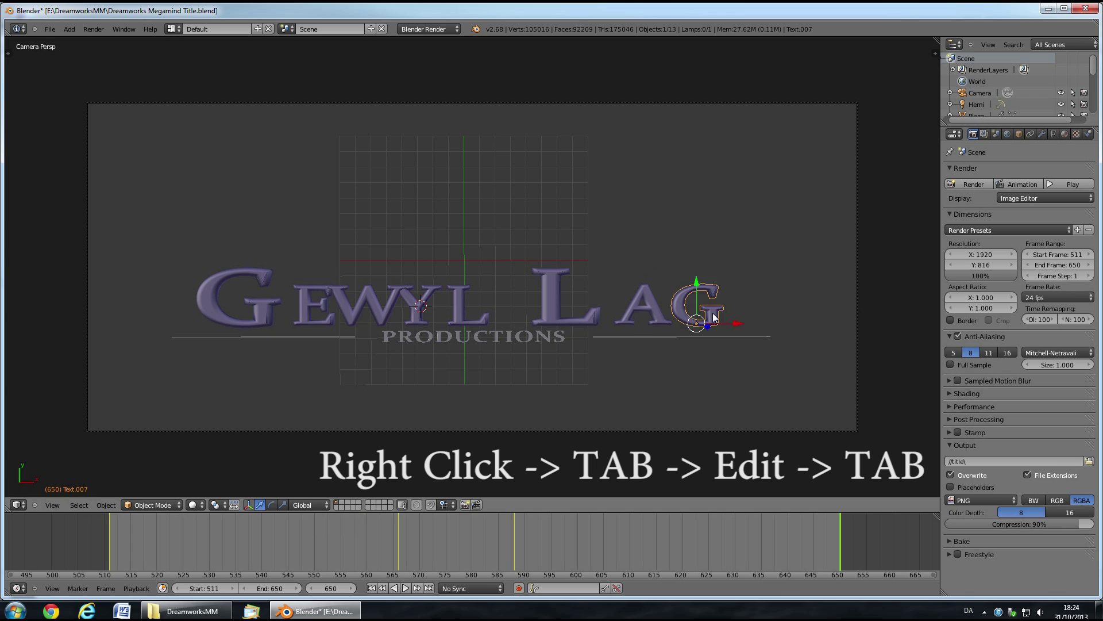
pyautogui.press('Tab')
pyautogui.press('BackSpace')
pyautogui.write('B')
pyautogui.press('Tab')
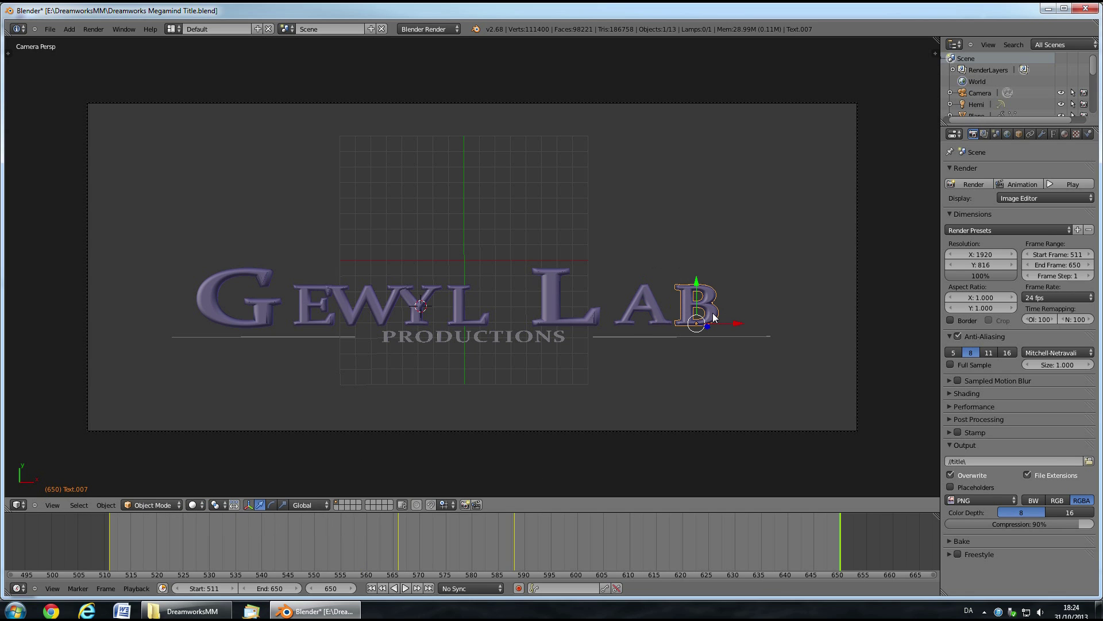
# - Scale the L of LAB down and the W letter up
pyautogui.rightClick(266, 274)
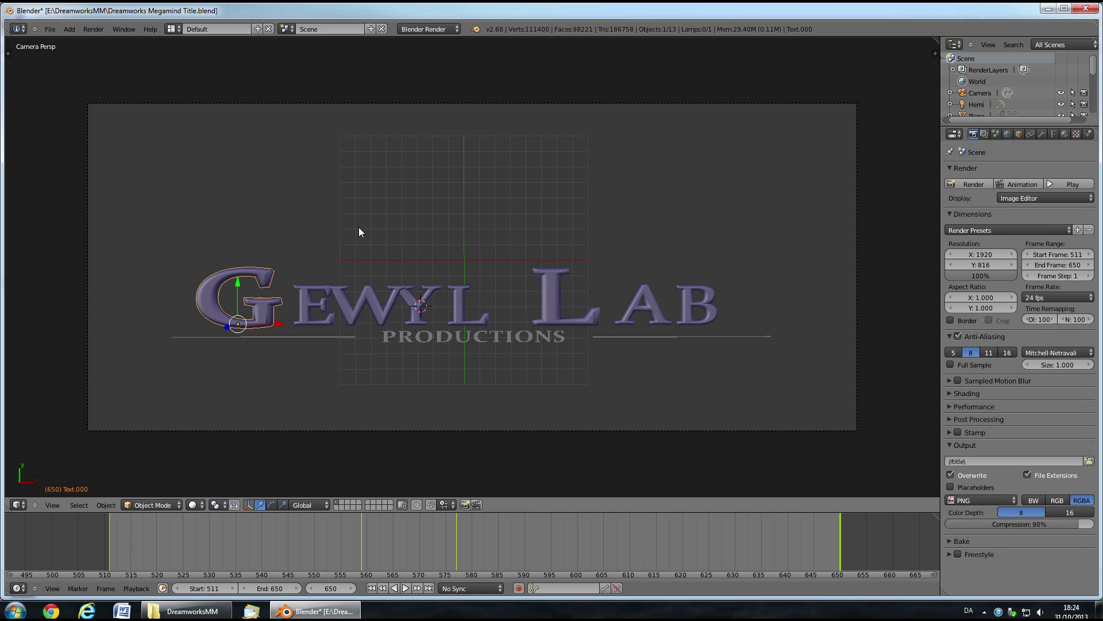
pyautogui.rightClick(549, 277)
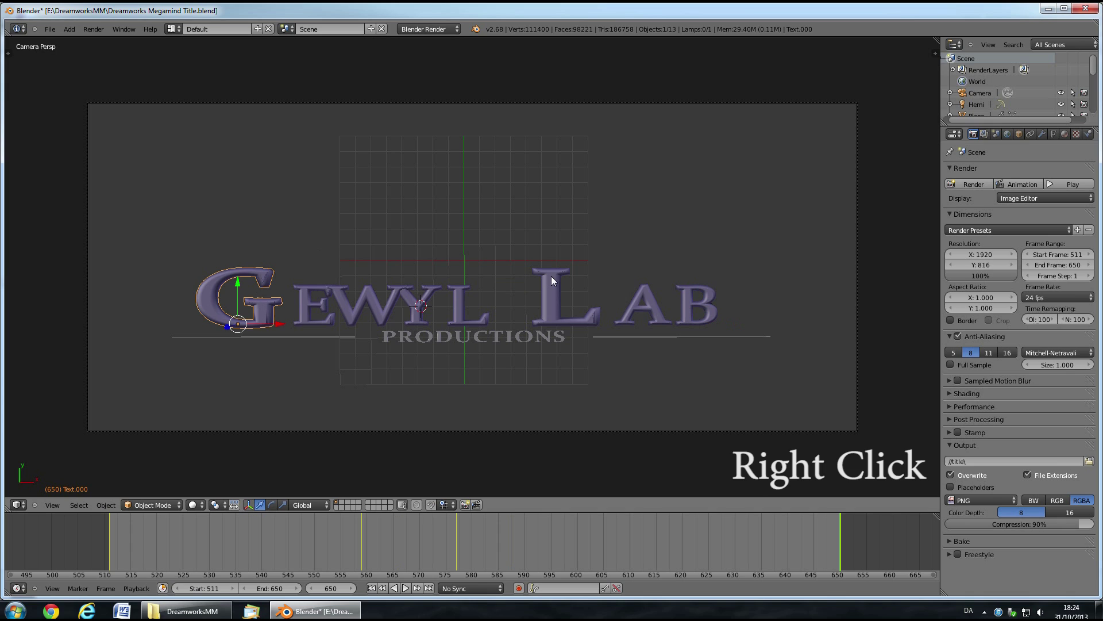
pyautogui.press('s')
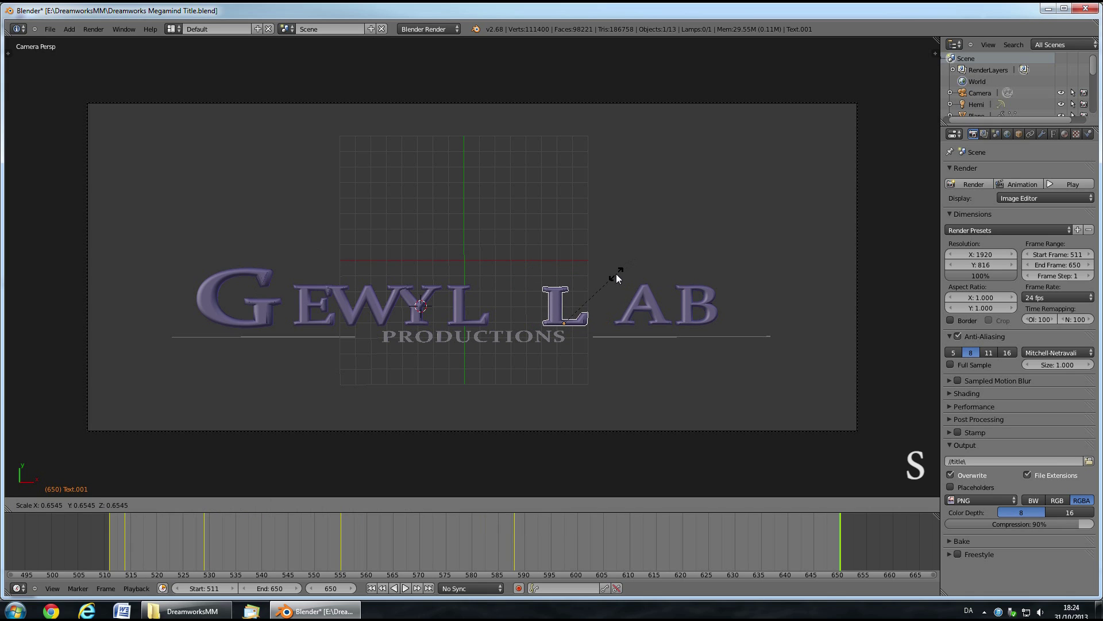
pyautogui.click(625, 272)
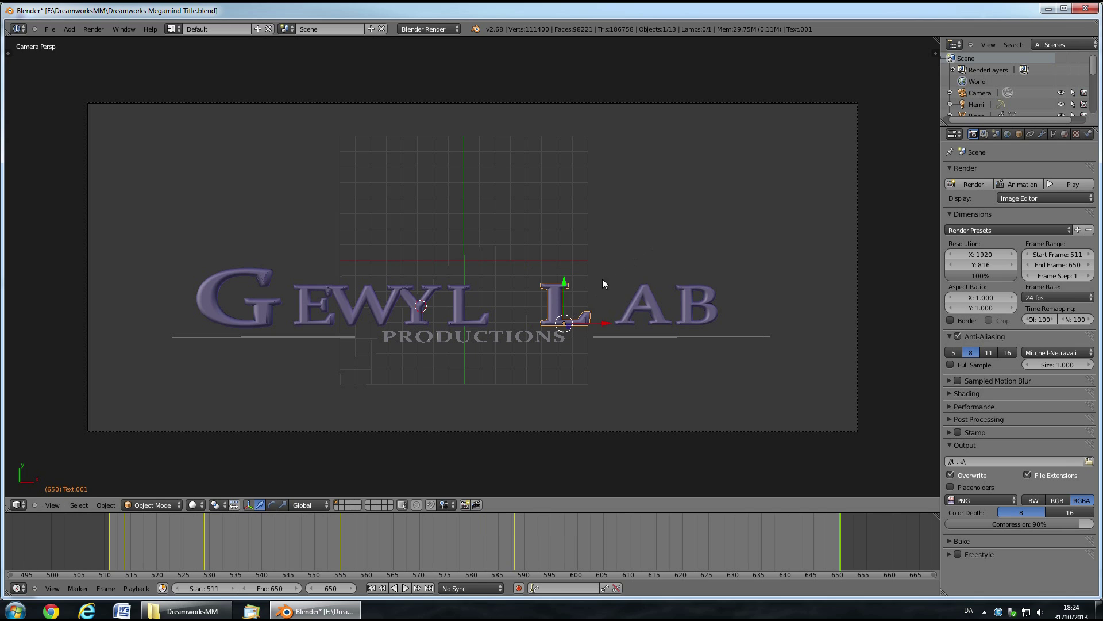
pyautogui.click(403, 295)
pyautogui.rightClick(383, 300)
pyautogui.press('s')
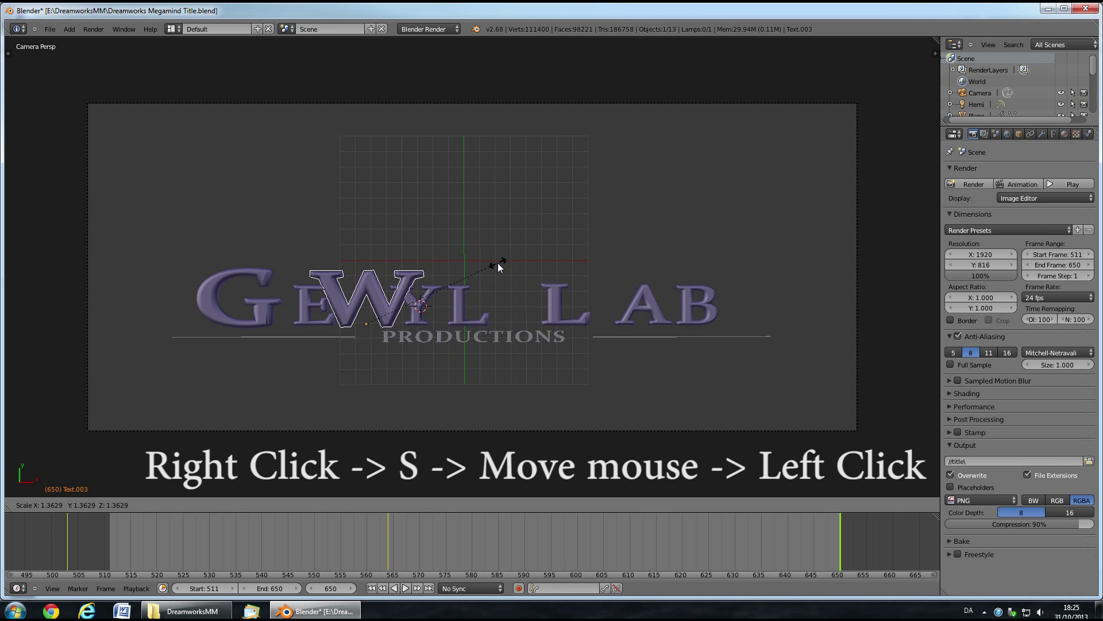
pyautogui.click(498, 263)
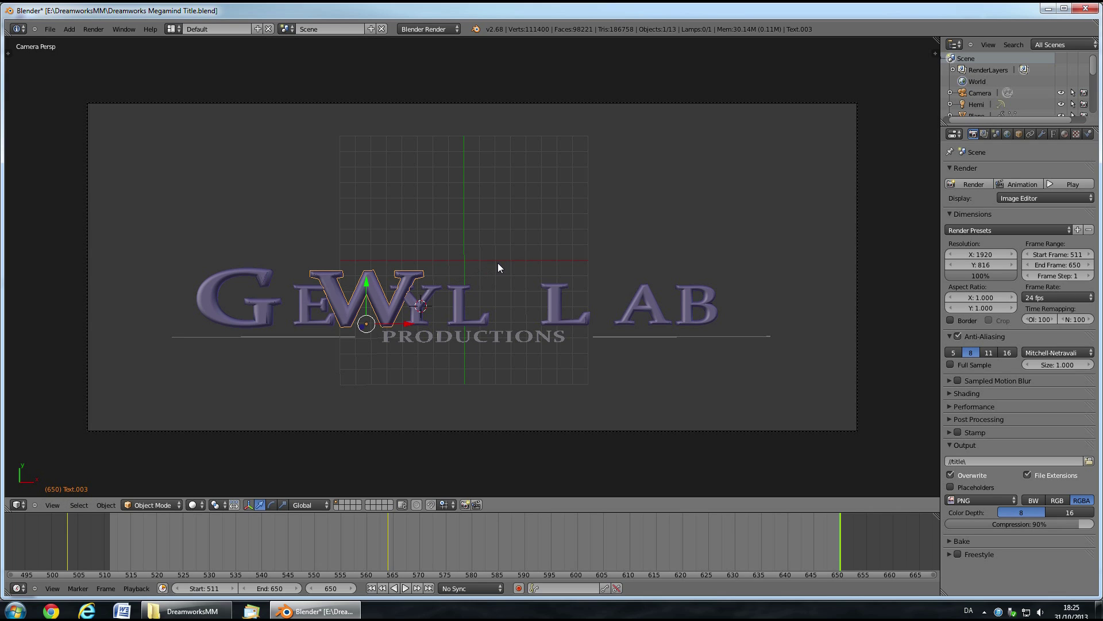
# - Slide the G, W, Y and L letters right and nudge AB left to close the gaps
pyautogui.rightClick(263, 297)
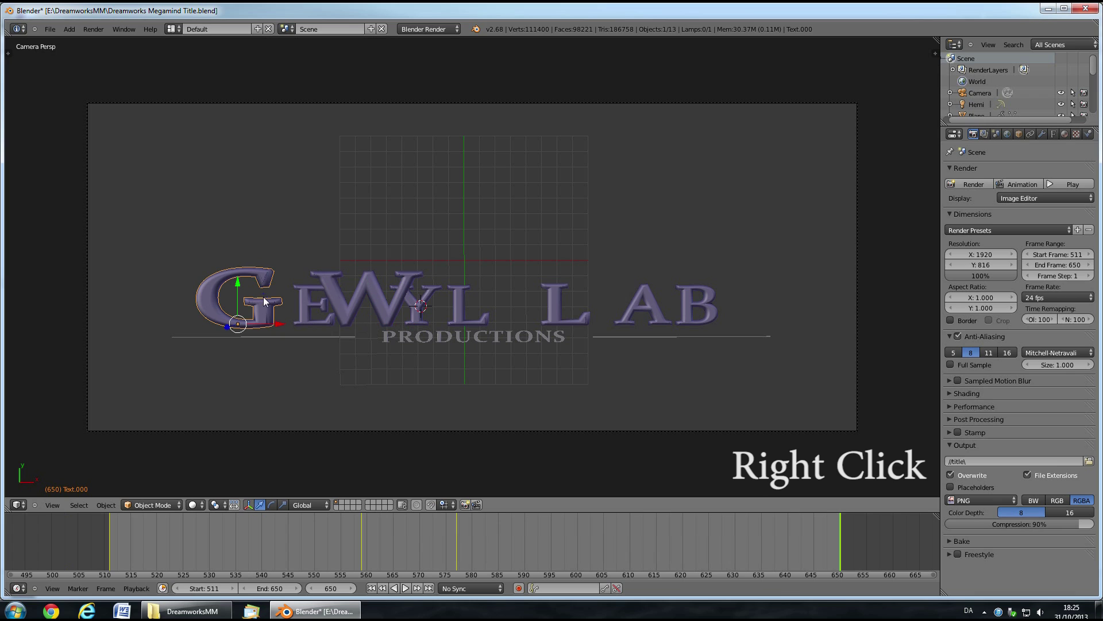
pyautogui.moveTo(278, 323); pyautogui.dragTo(287, 329)
pyautogui.rightClick(369, 296)
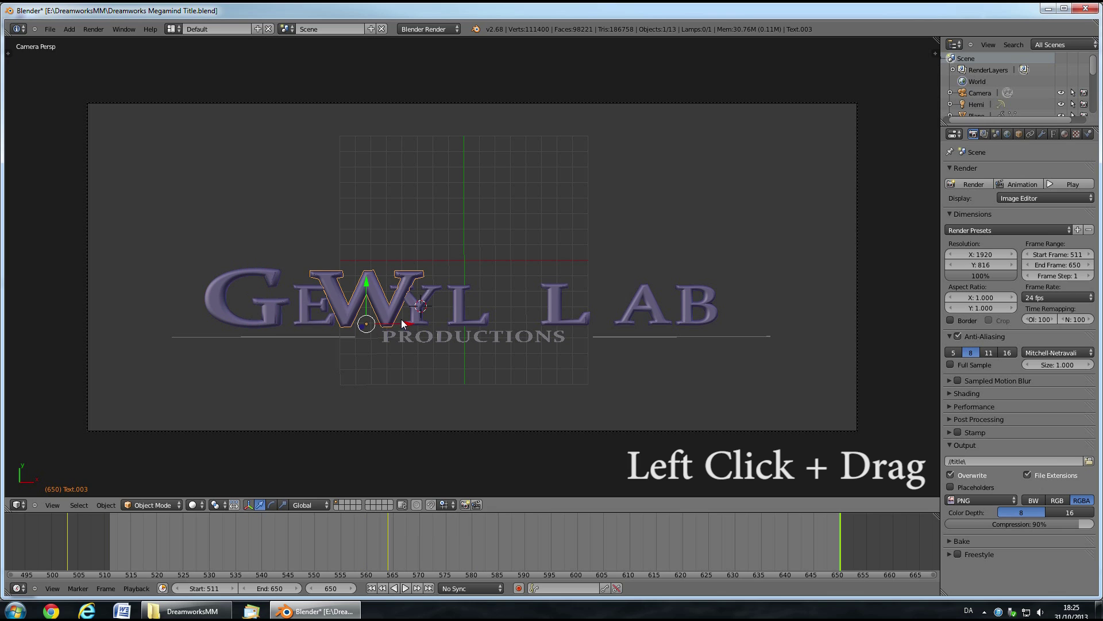
pyautogui.moveTo(402, 326); pyautogui.dragTo(547, 316)
pyautogui.rightClick(419, 308)
pyautogui.rightClick(484, 323)
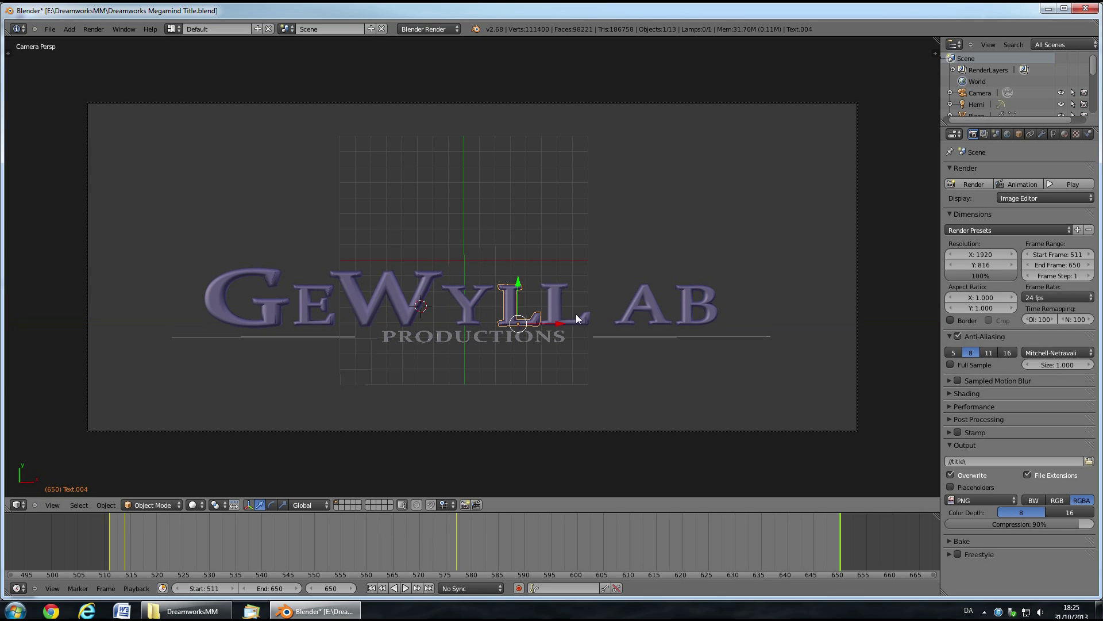
pyautogui.rightClick(640, 319)
pyautogui.moveTo(697, 322); pyautogui.dragTo(688, 324)
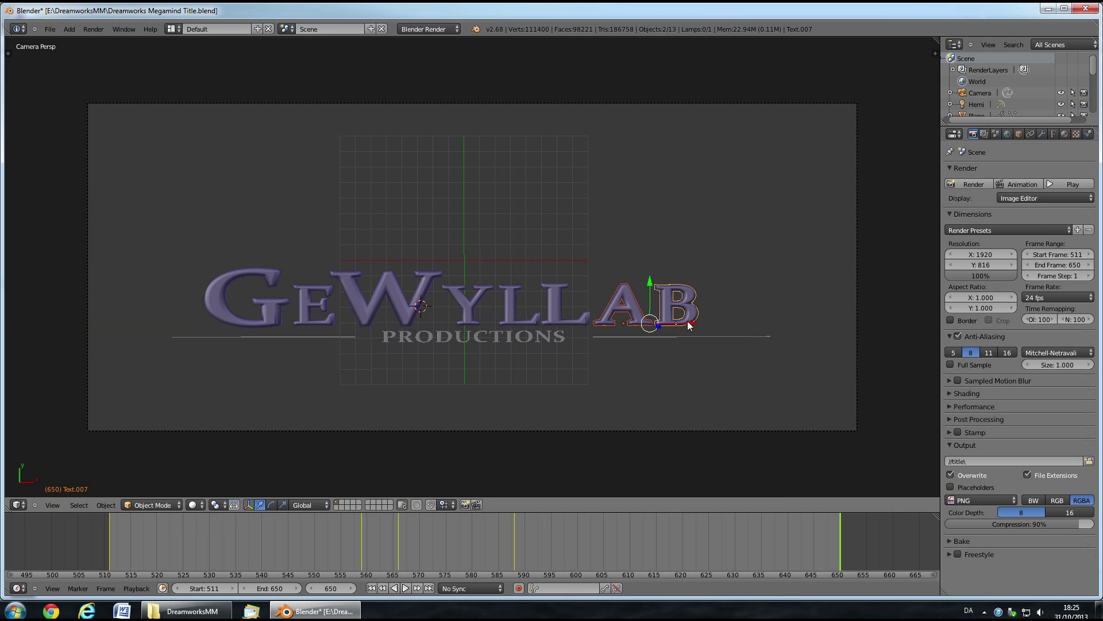
# - Select all the title letters and shift the whole word slightly right to centre it
pyautogui.keyDown('shift'); pyautogui.rightClick(557, 316); pyautogui.keyUp('shift')
pyautogui.keyDown('shift'); pyautogui.rightClick(522, 311); pyautogui.keyUp('shift')
pyautogui.keyDown('shift'); pyautogui.rightClick(475, 306); pyautogui.keyUp('shift')
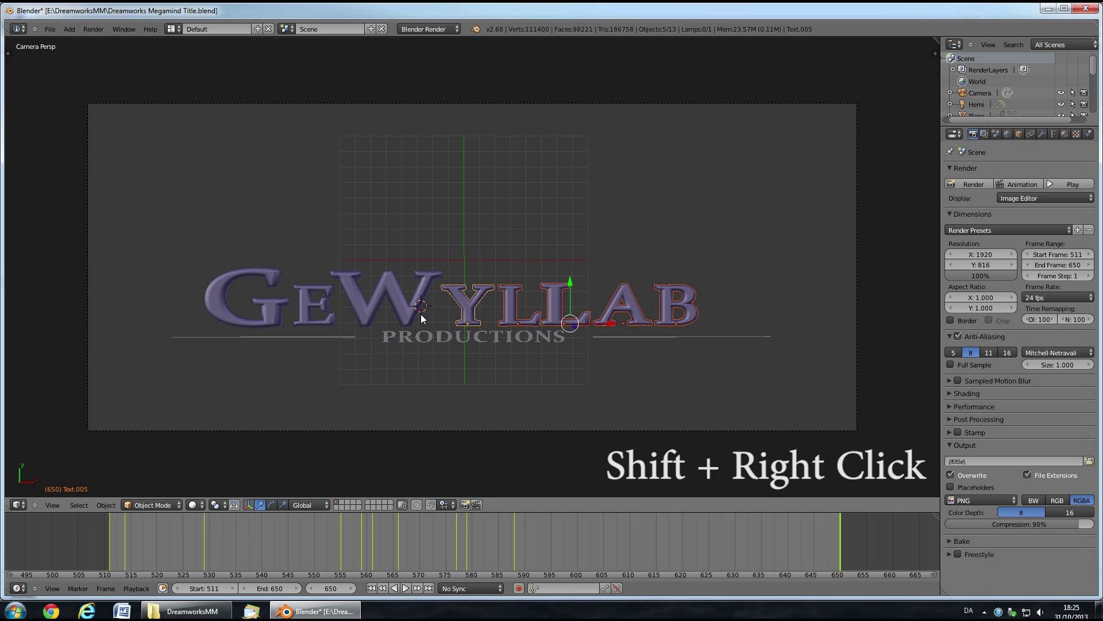
pyautogui.keyDown('shift'); pyautogui.rightClick(388, 315); pyautogui.keyUp('shift')
pyautogui.keyDown('shift'); pyautogui.rightClick(314, 315); pyautogui.keyUp('shift')
pyautogui.keyDown('shift'); pyautogui.rightClick(269, 314); pyautogui.keyUp('shift')
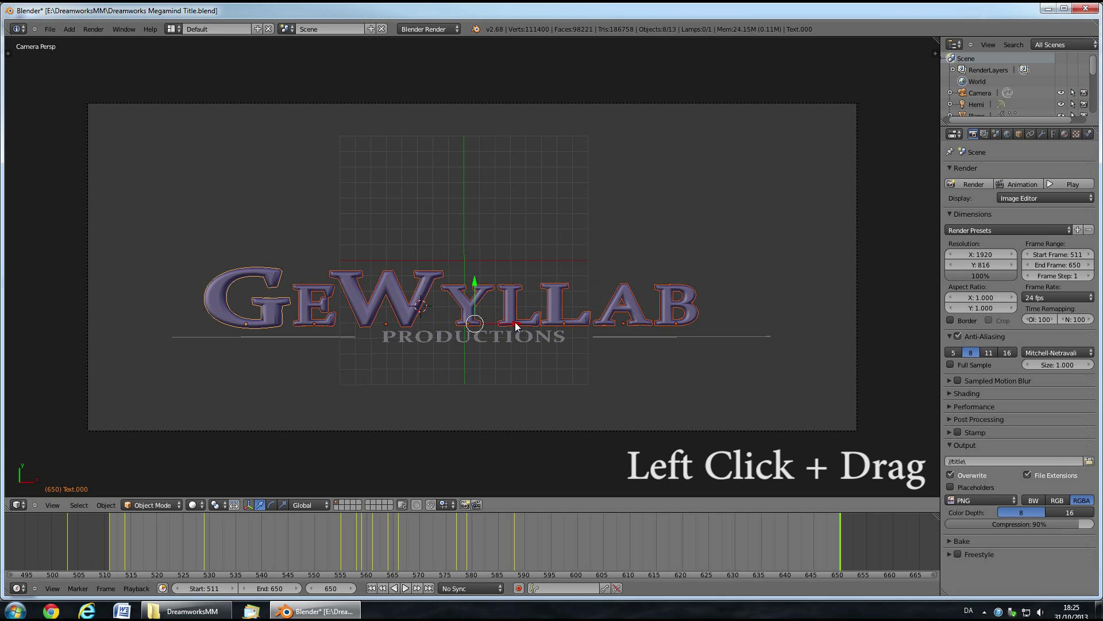
pyautogui.moveTo(516, 326); pyautogui.dragTo(533, 327)
# - Insert LocScale keyframes for all the selected GeWyllab letters
pyautogui.press('i')
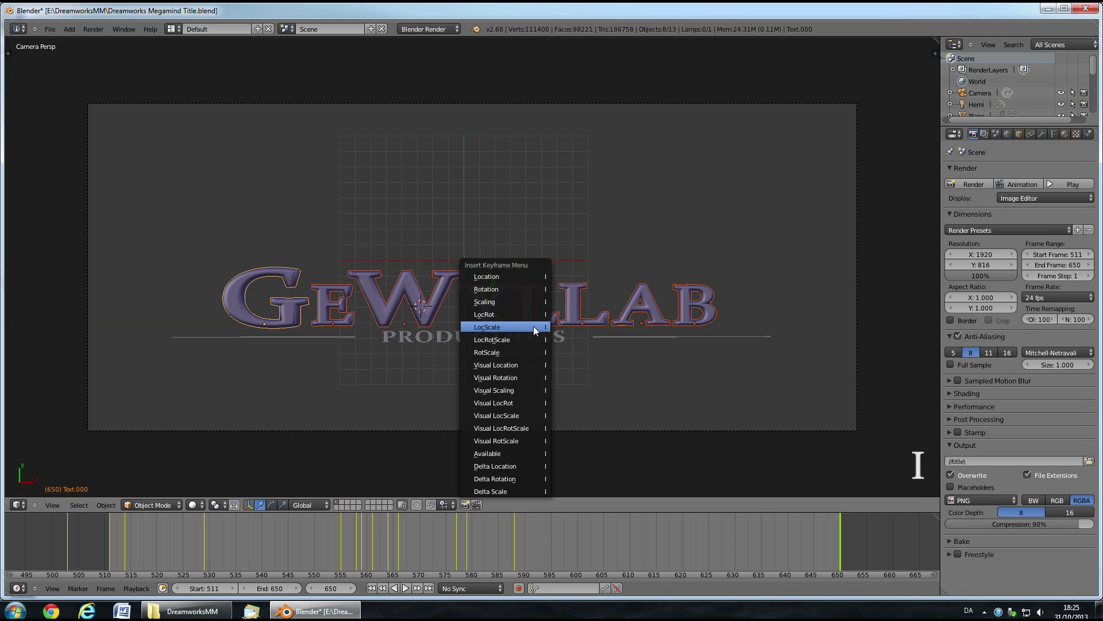
pyautogui.click(534, 326)
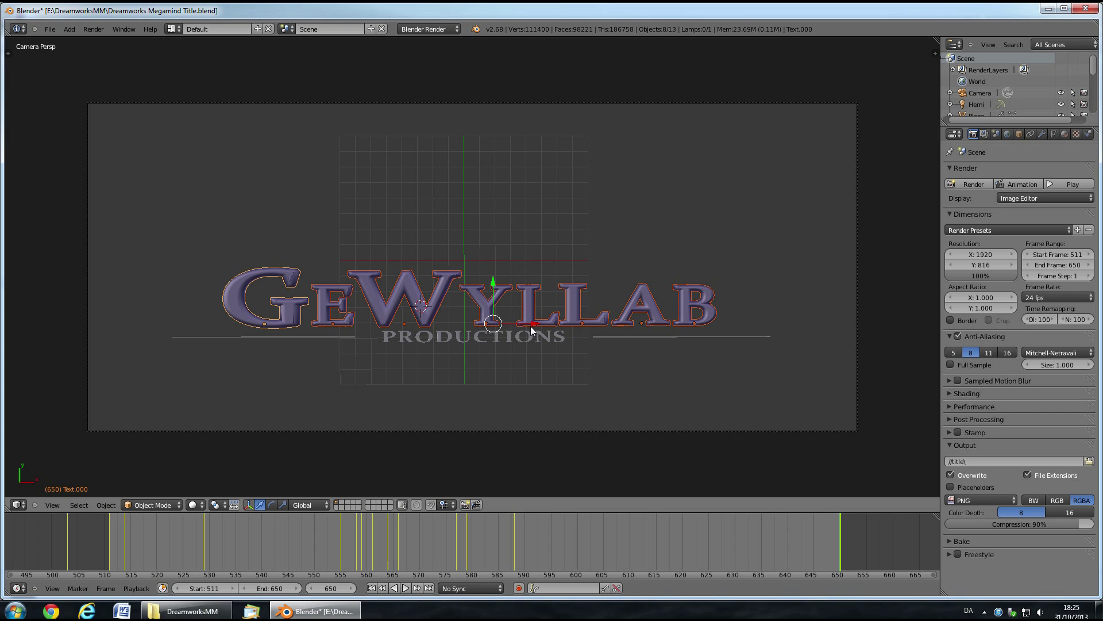
# - Replace the PRODUCTIONS subtitle text with 'BALLYWEG SPELLED BACKWARDS'
pyautogui.rightClick(505, 340)
pyautogui.press('Tab')
pyautogui.press('BackSpace')
pyautogui.press('BackSpace')
pyautogui.press('BackSpace')
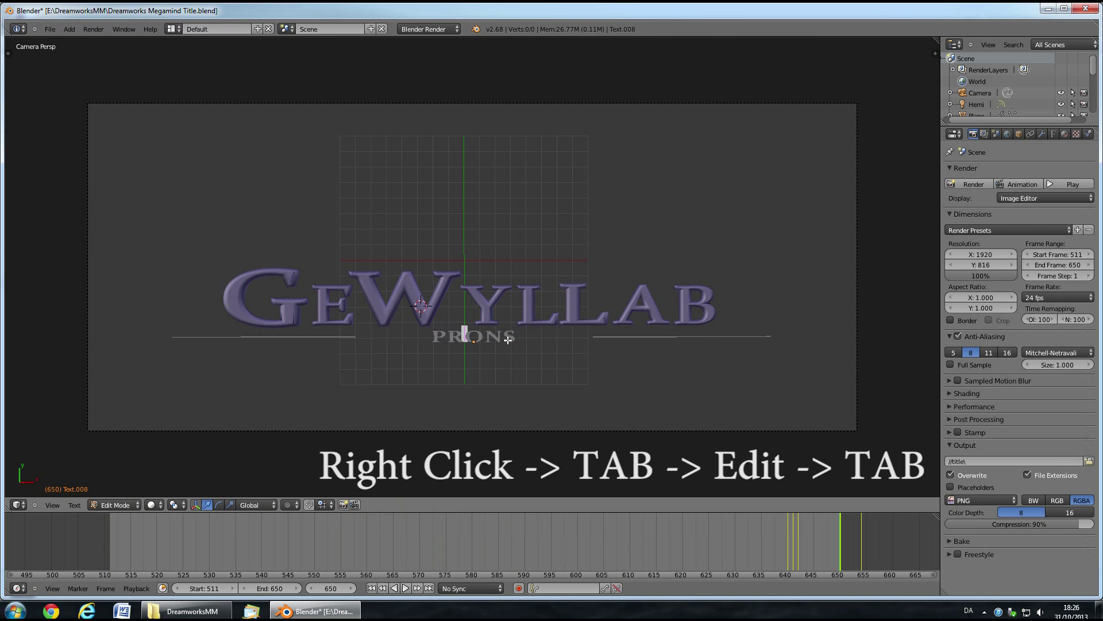
pyautogui.press('BackSpace')
pyautogui.press('BackSpace')
pyautogui.press('BackSpace')
pyautogui.write('BAL')
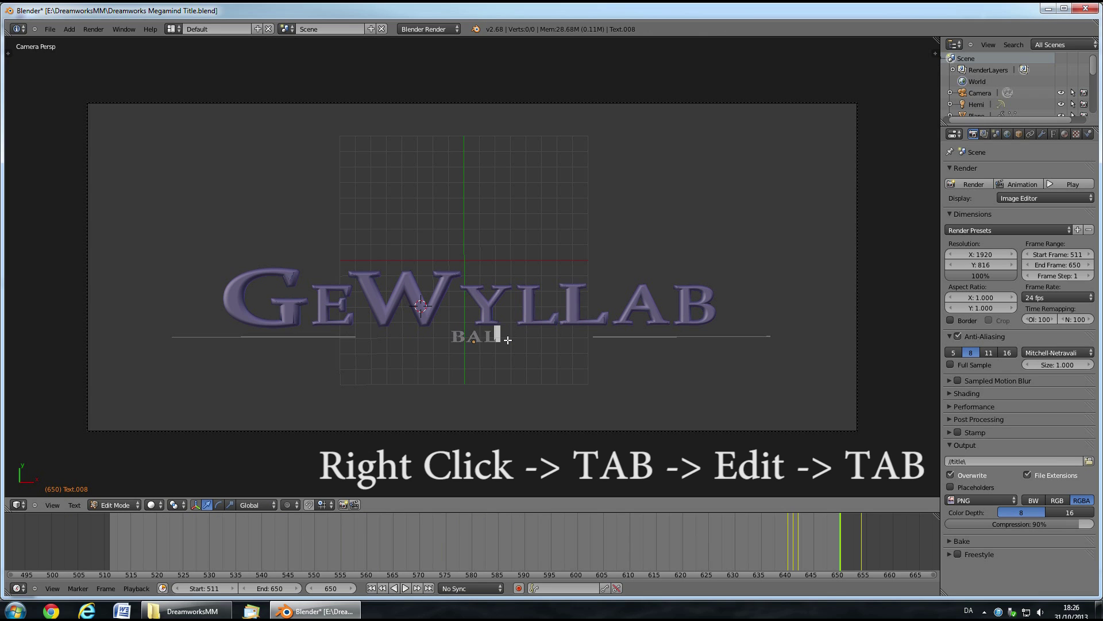
pyautogui.write('LYWEG SPELLED BA')
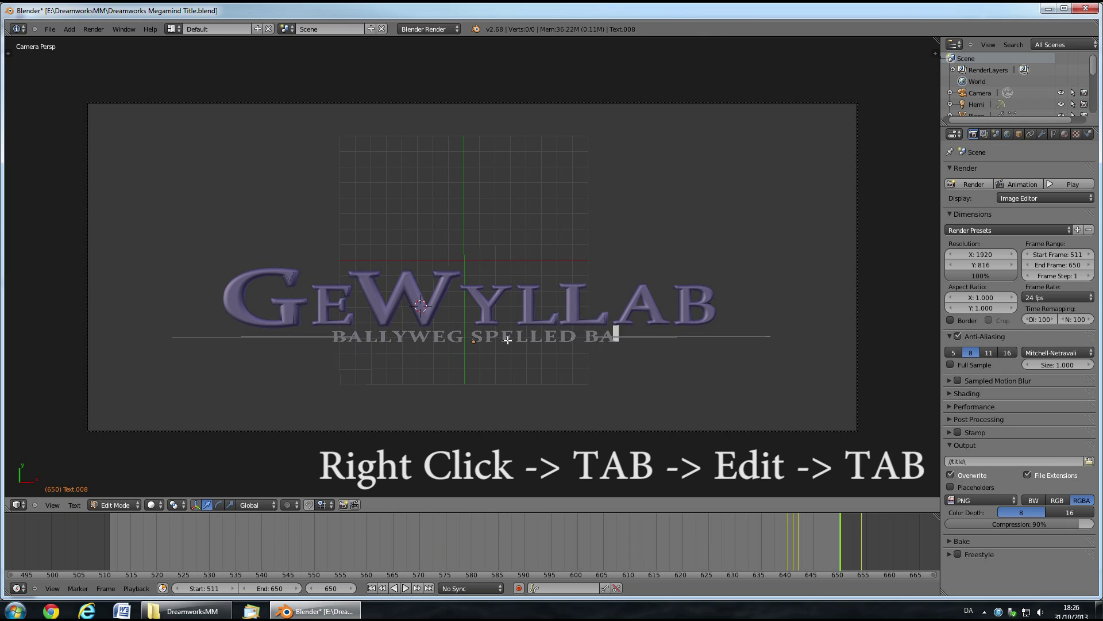
pyautogui.write('CKWARDS')
pyautogui.press('Tab')
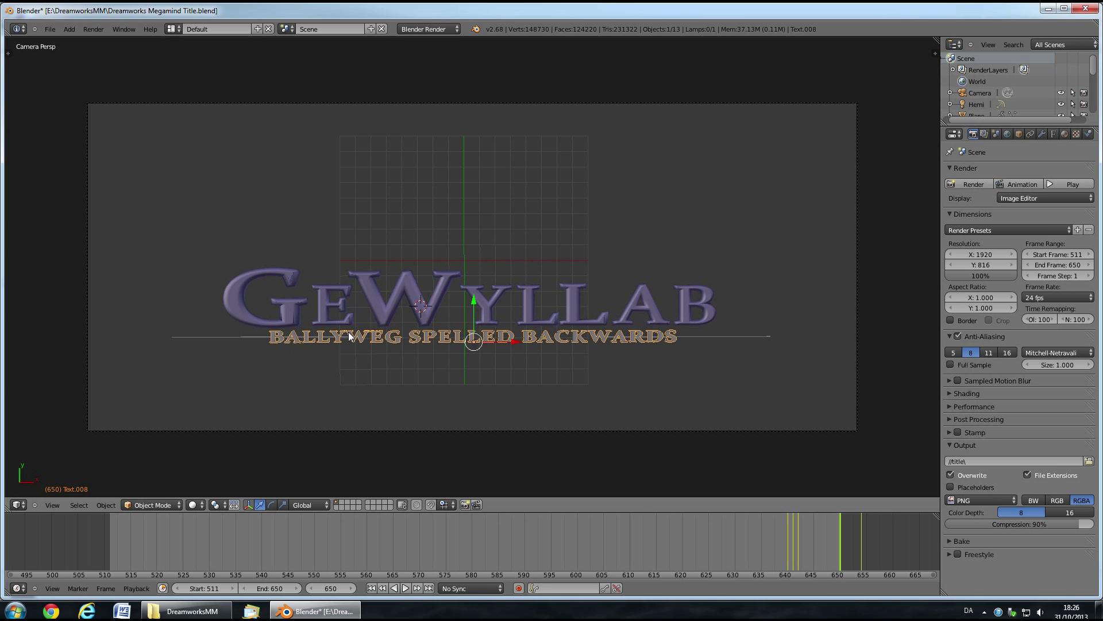
# - Delete the thin decorative line to the left of the subtitle
pyautogui.rightClick(284, 335)
pyautogui.moveTo(307, 333); pyautogui.dragTo(202, 337)
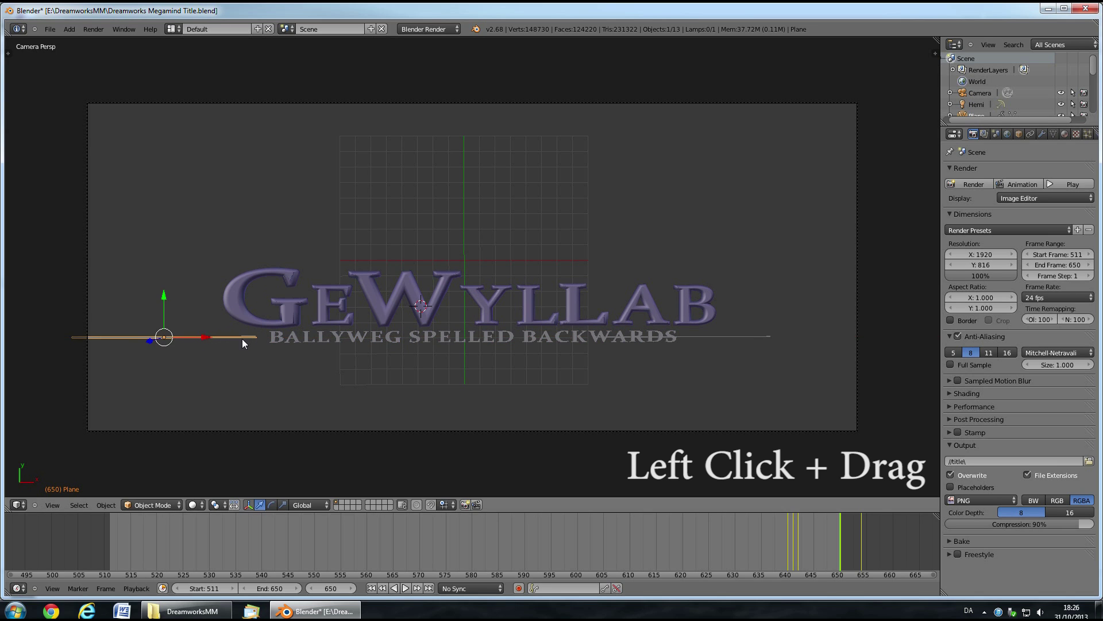
pyautogui.press('Delete')
pyautogui.click(306, 346)
# - Delete the right decorative line and scrub the timeline back to preview the animation
pyautogui.rightClick(709, 336)
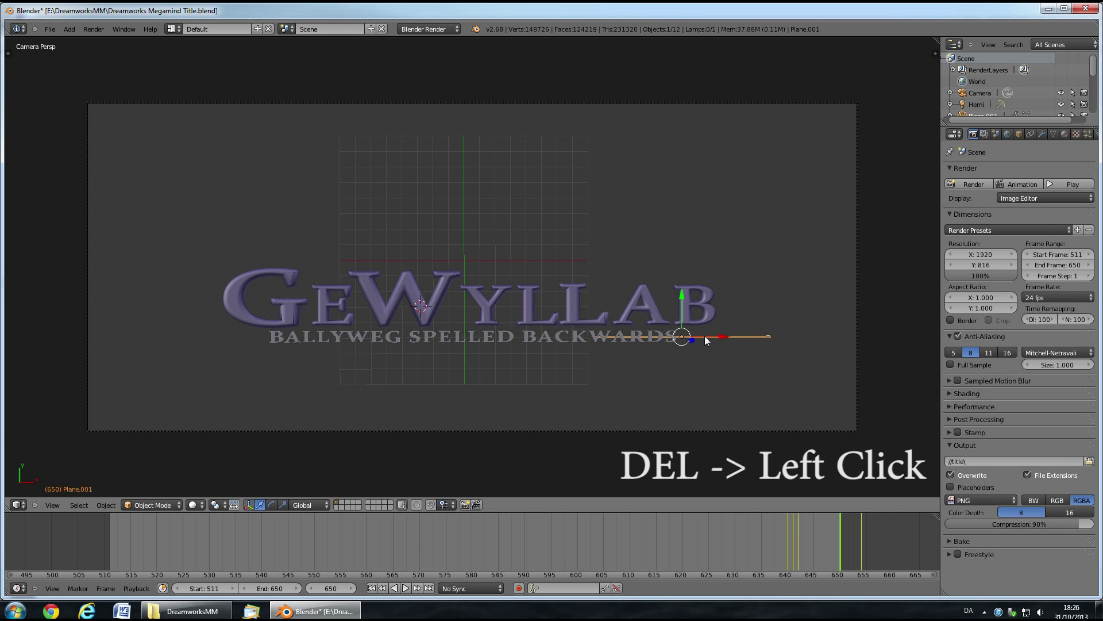
pyautogui.press('Delete')
pyautogui.click(700, 338)
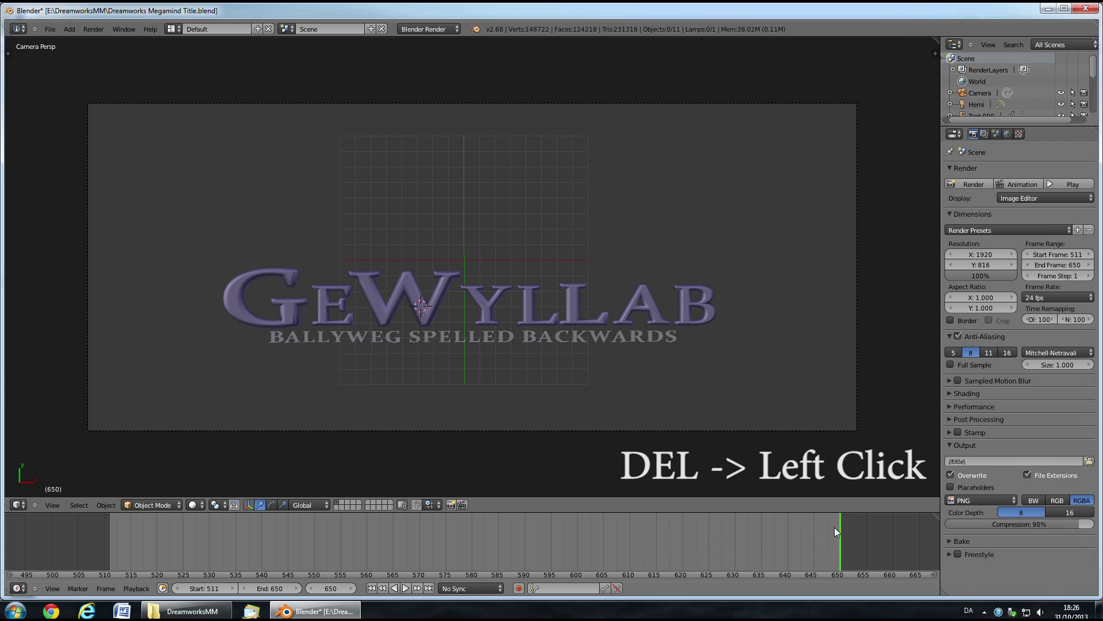
pyautogui.moveTo(835, 527)
pyautogui.mouseDown()
pyautogui.moveTo(163, 588)
pyautogui.moveTo(576, 556)
pyautogui.moveTo(814, 554)
pyautogui.mouseUp()
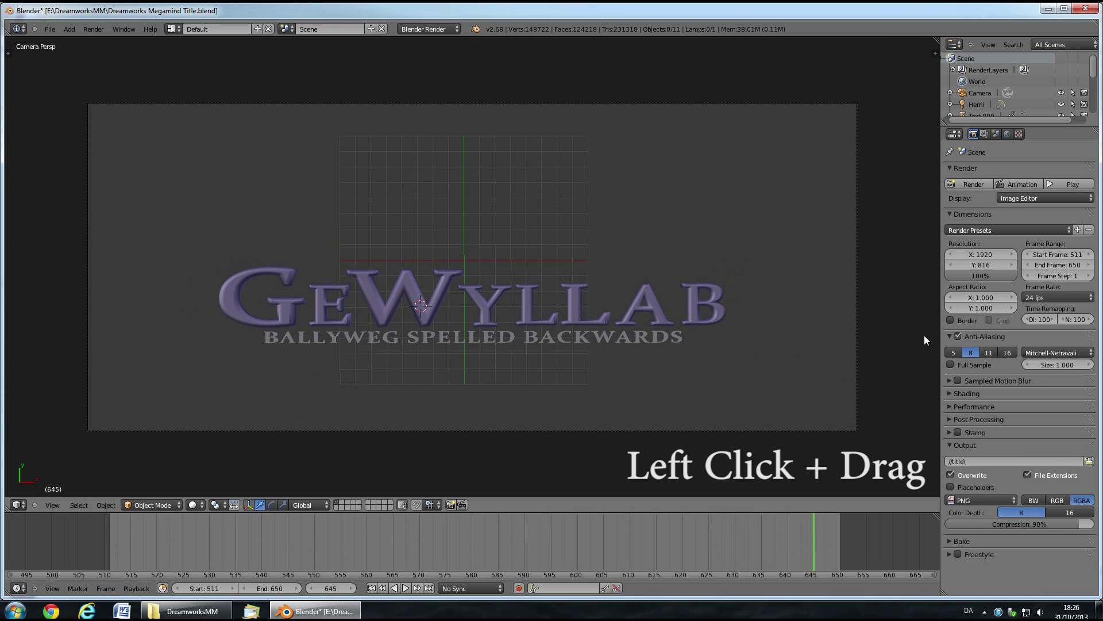
# - Render the Blender title animation, then queue the Megamind composition in After Effects
pyautogui.click(1014, 185)
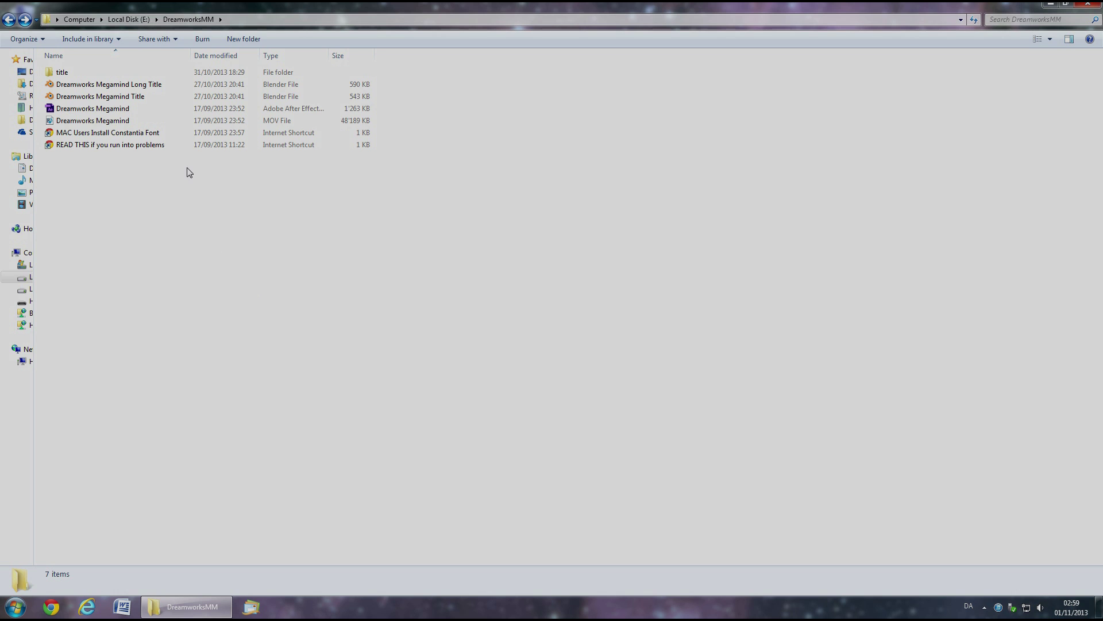
pyautogui.doubleClick(177, 109)
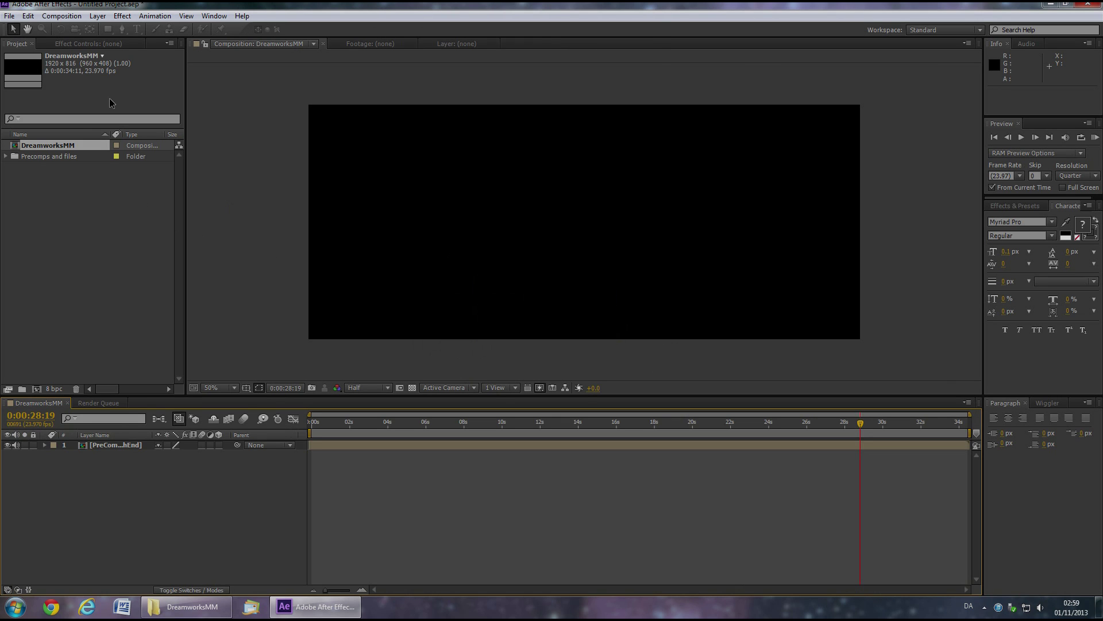
pyautogui.click(71, 20)
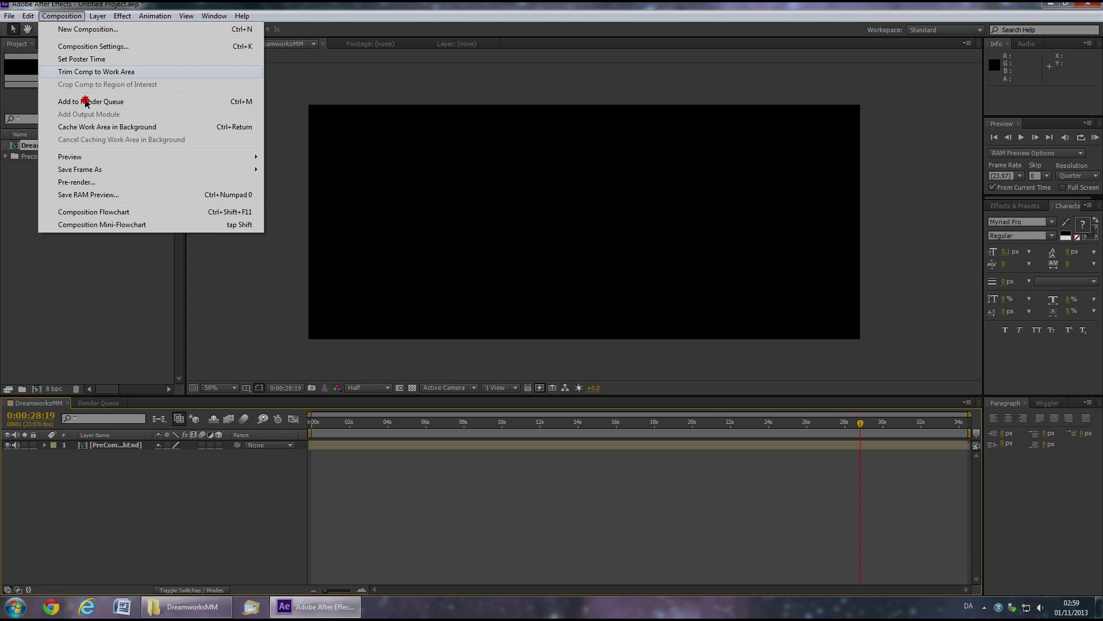
pyautogui.click(85, 99)
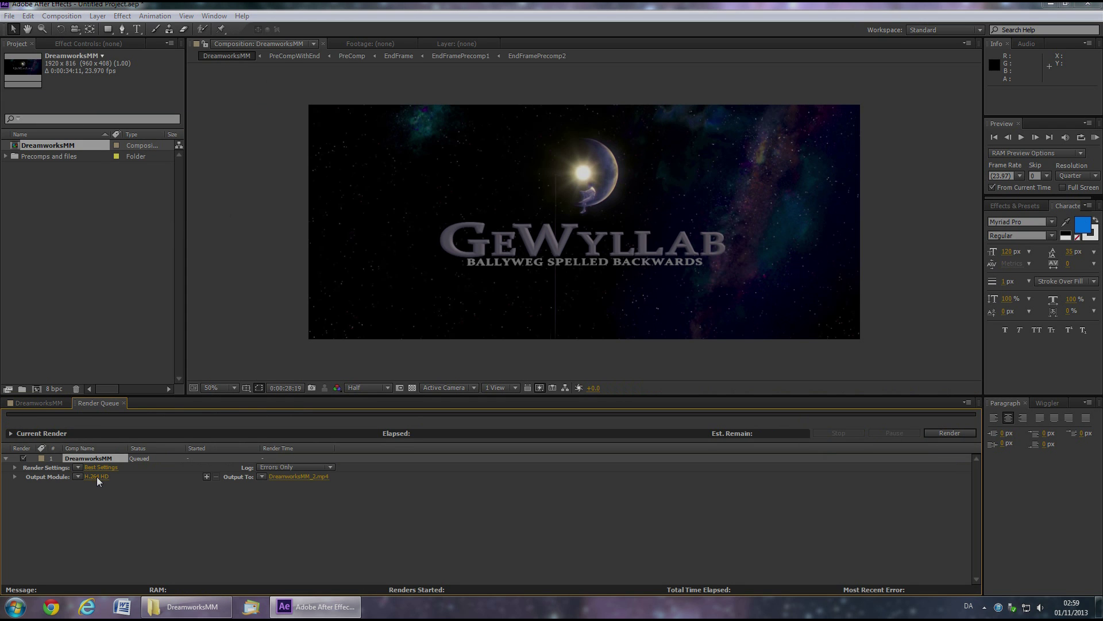
# - Set the output module format to H.264 with audio output enabled
pyautogui.click(97, 476)
pyautogui.click(518, 161)
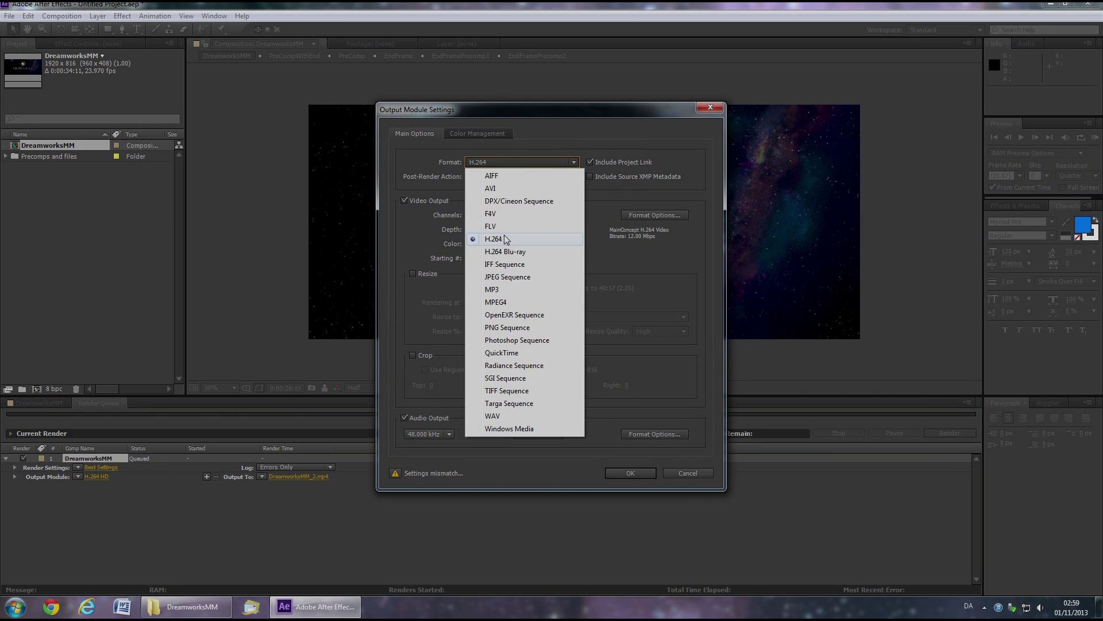
pyautogui.click(506, 238)
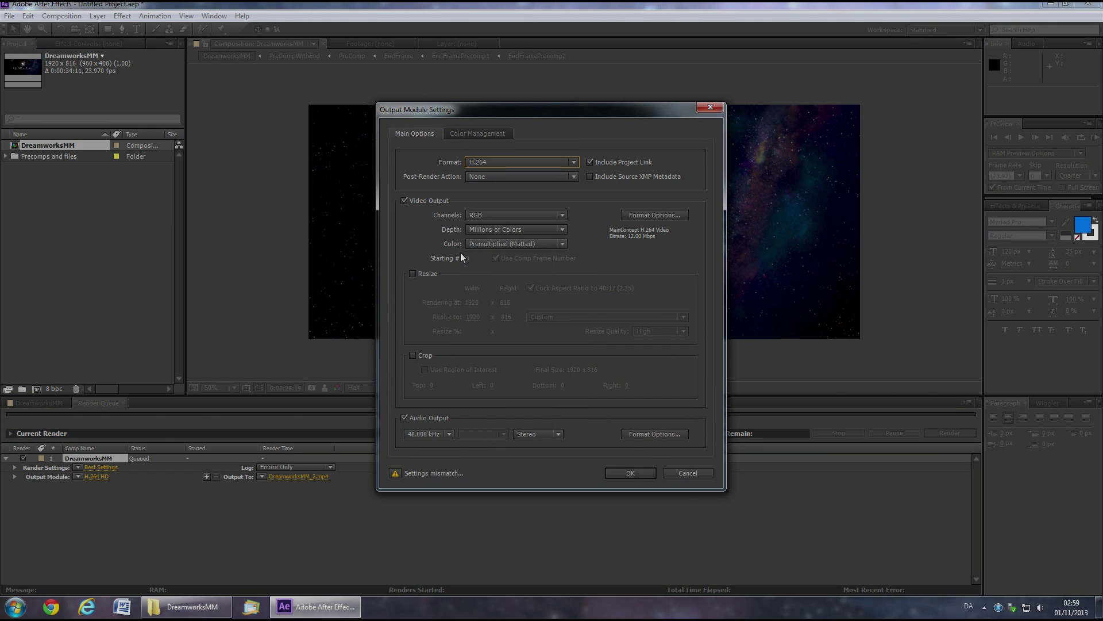
pyautogui.click(406, 417)
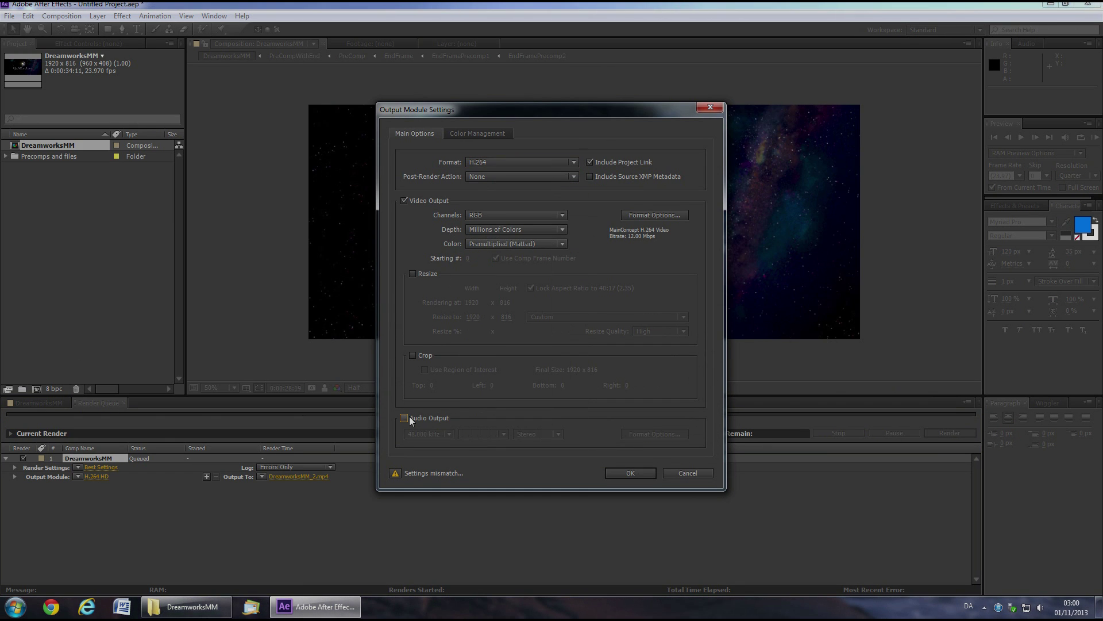
pyautogui.click(628, 475)
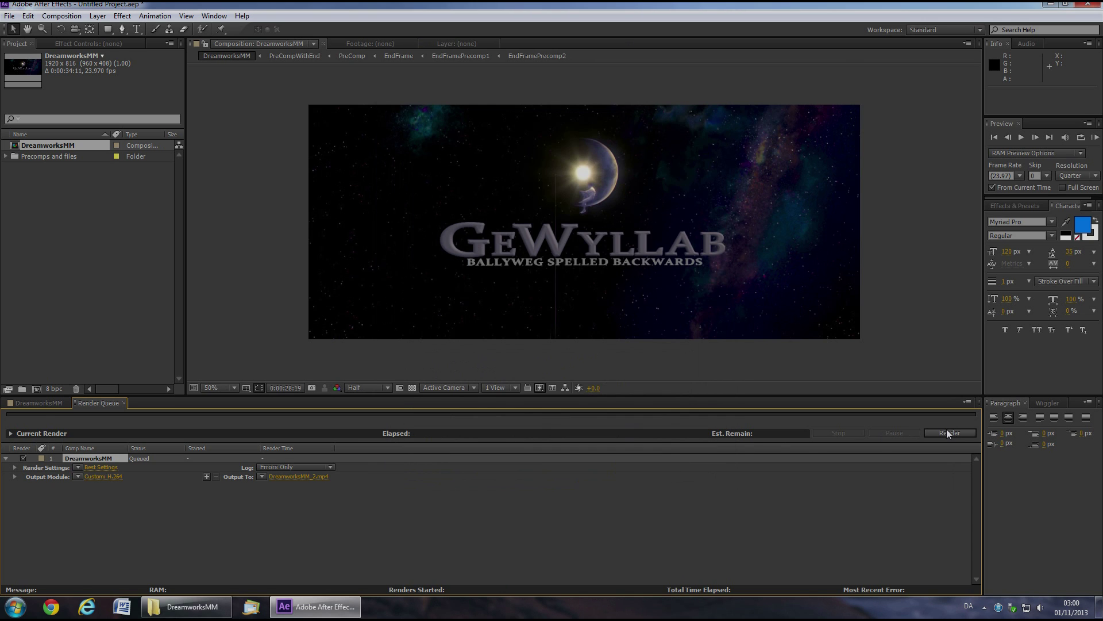
# - Launch the Render Queue render of DreamworksMM to an H.264 MP4
pyautogui.click(949, 434)
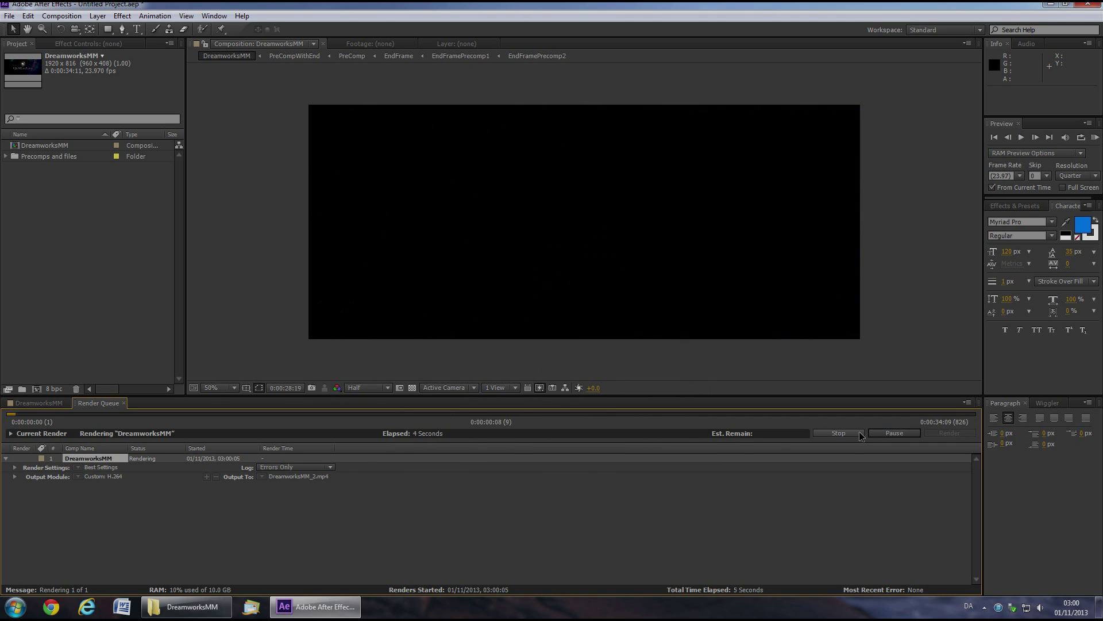